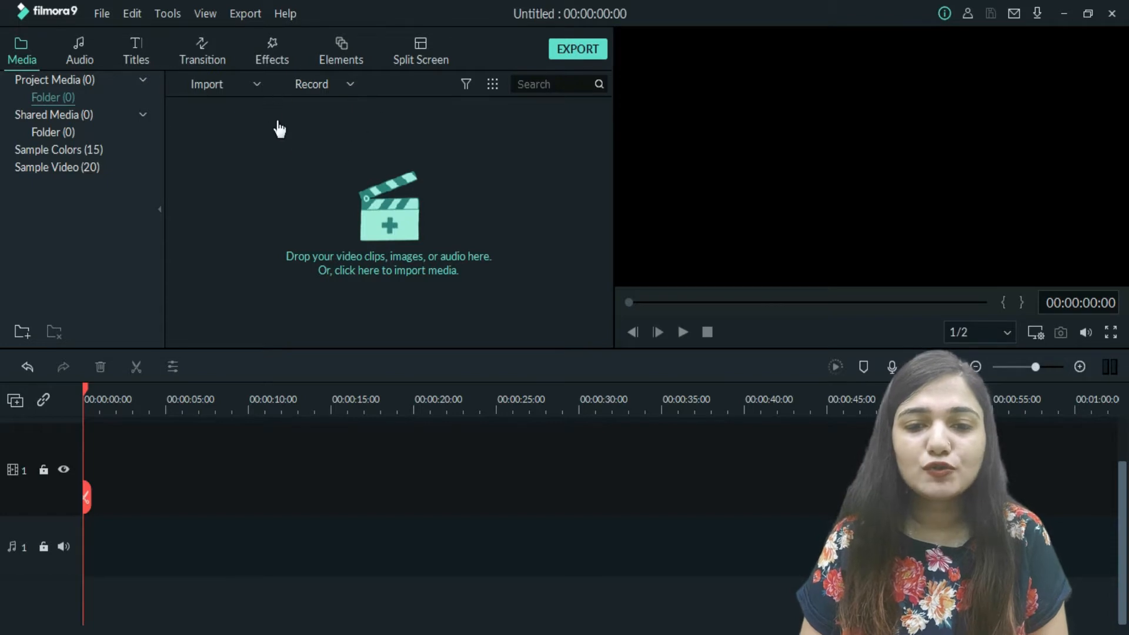
pyautogui.click(351, 84)
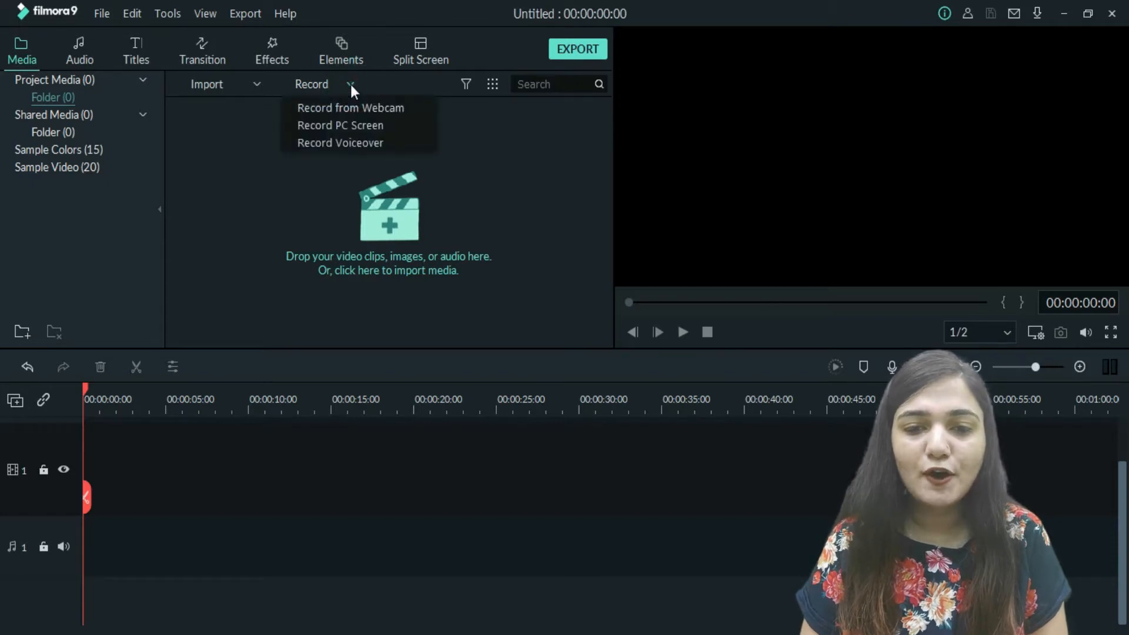
pyautogui.click(351, 125)
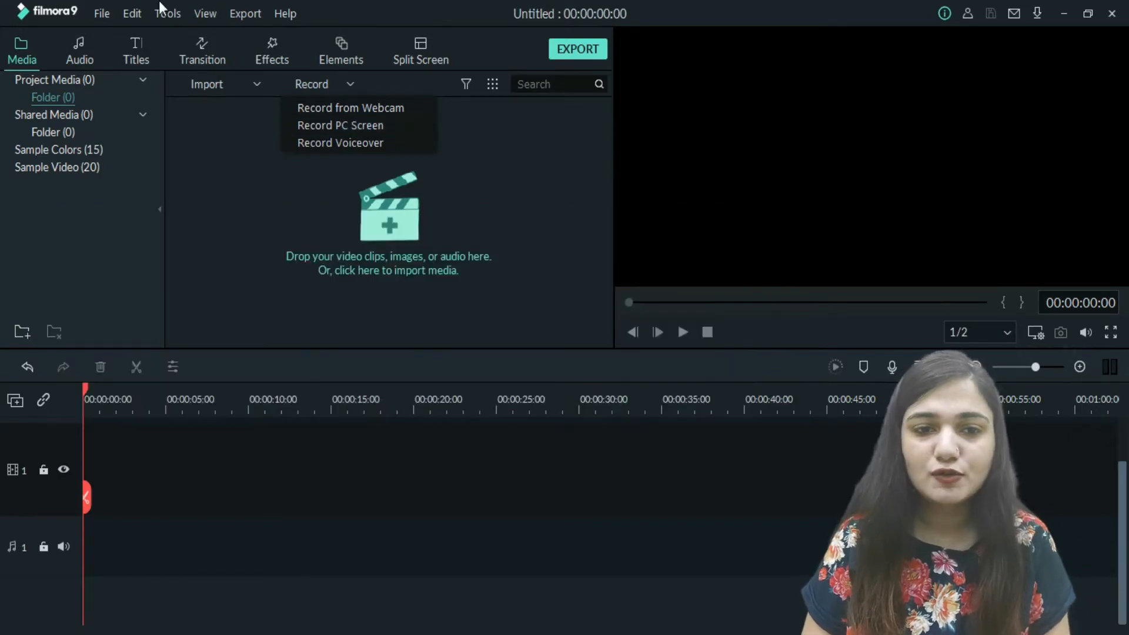
pyautogui.click(107, 16)
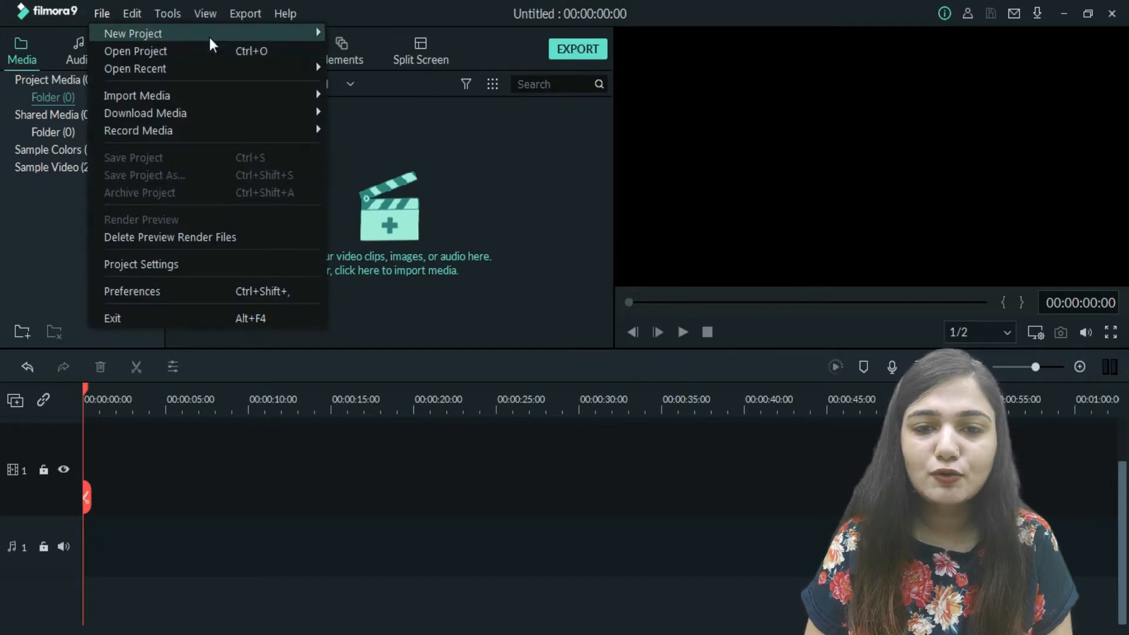
pyautogui.moveTo(210, 39)
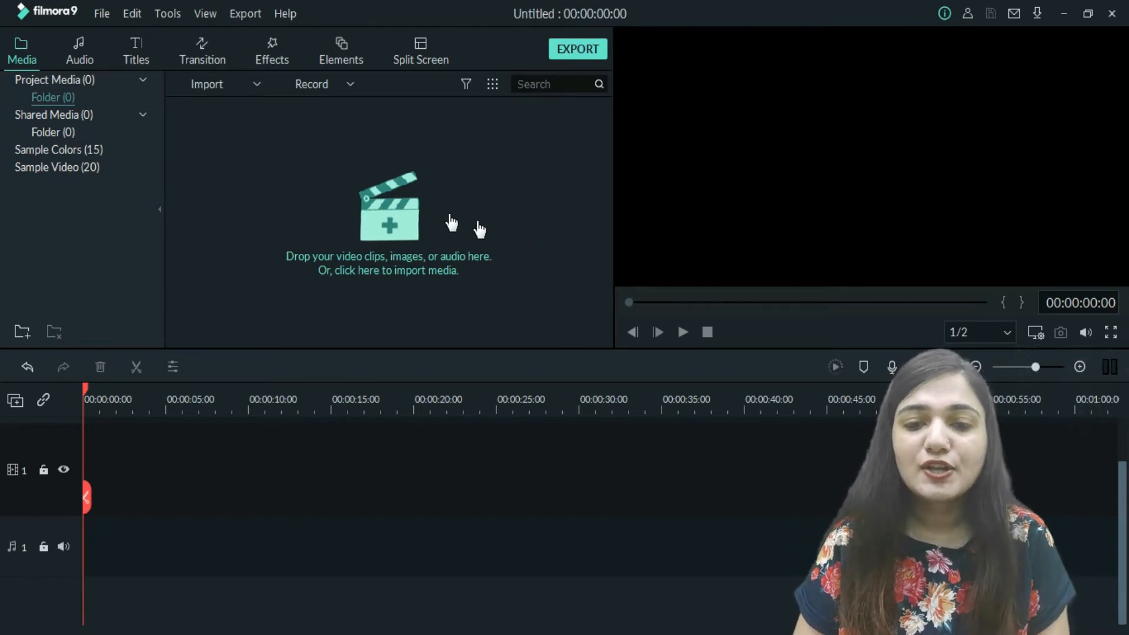
# - Import the green-screen video VID_20200807_233544 from the lightboard folder on Local Disk (D:) into the project media
pyautogui.click(394, 233)
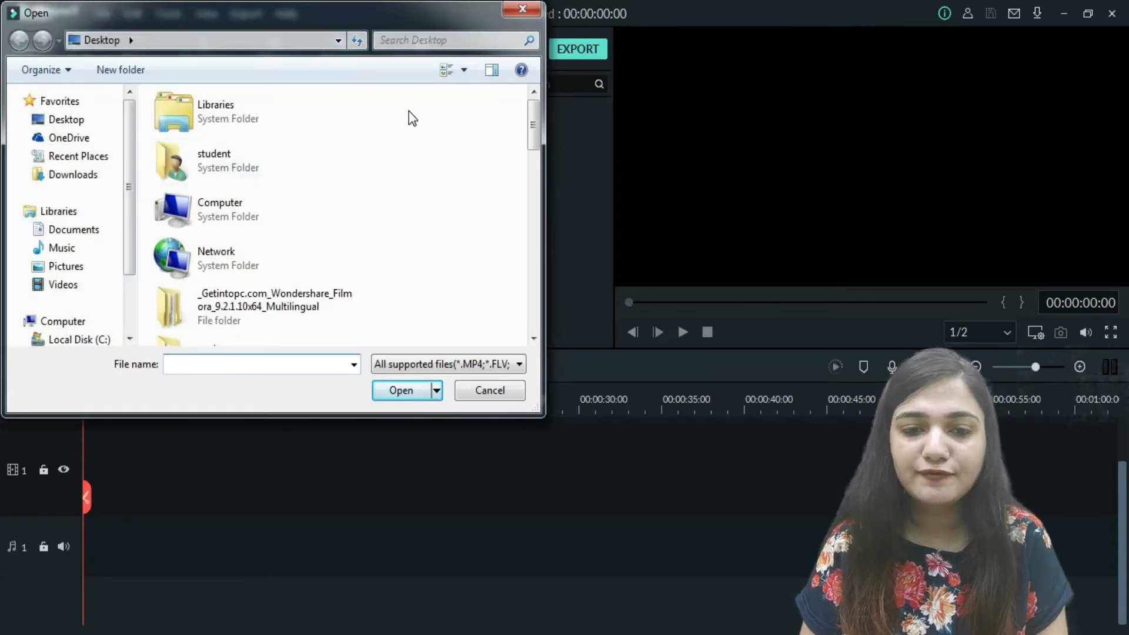
pyautogui.moveTo(126, 198); pyautogui.dragTo(127, 257)
pyautogui.click(82, 280)
pyautogui.doubleClick(375, 254)
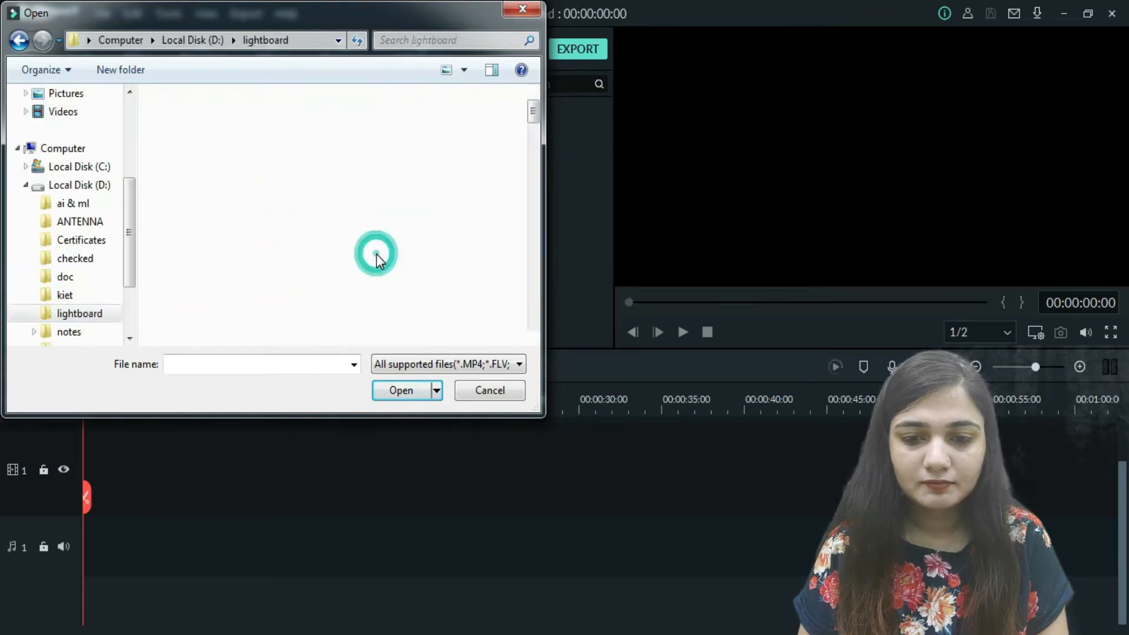
pyautogui.moveTo(530, 112); pyautogui.dragTo(533, 237)
pyautogui.click(379, 226)
pyautogui.click(401, 390)
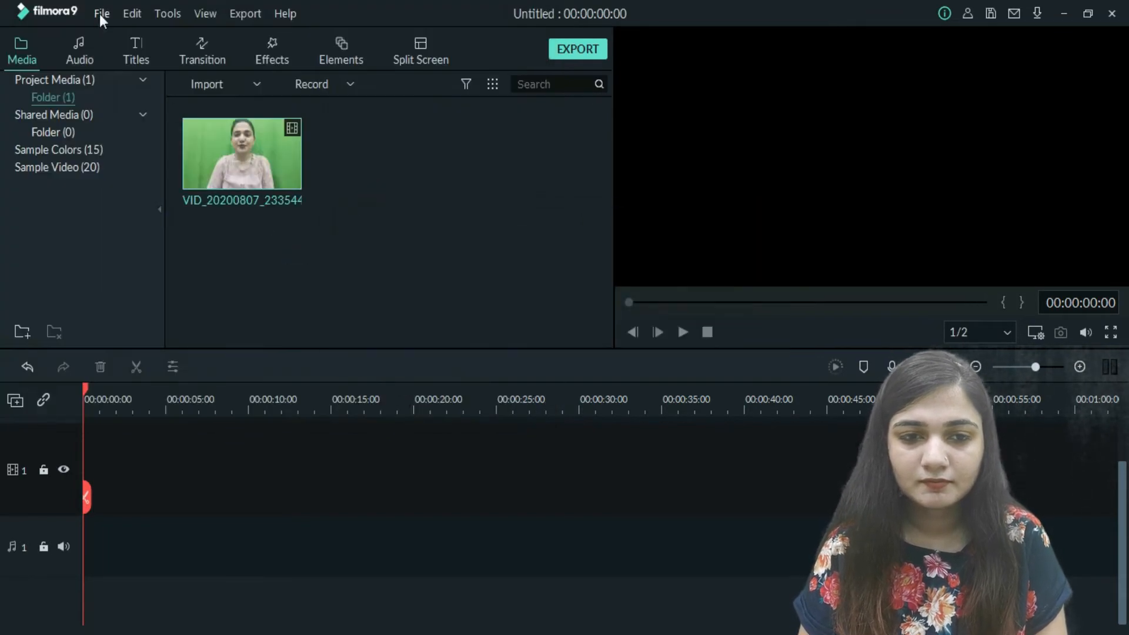
# - Import the slide video VID_20200814_235343 from the analog comm folder on the Desktop into the project media
pyautogui.click(100, 13)
pyautogui.moveTo(176, 93)
pyautogui.click(359, 93)
pyautogui.scroll(3, 100, 93)
pyautogui.click(67, 119)
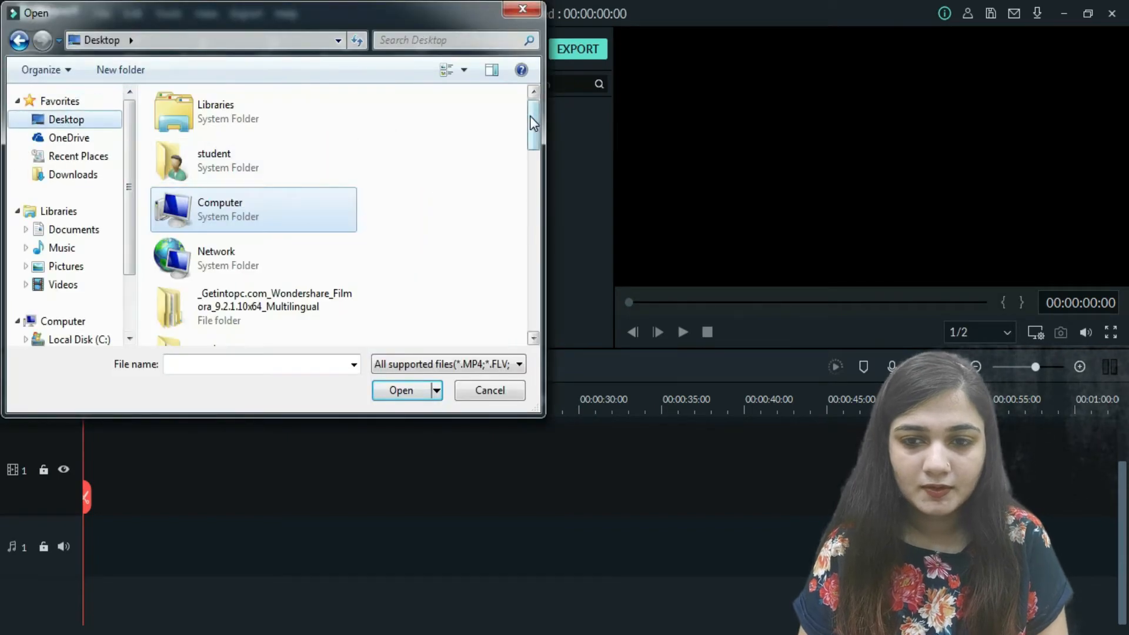
pyautogui.moveTo(534, 112); pyautogui.dragTo(537, 159)
pyautogui.doubleClick(228, 94)
pyautogui.scroll(-10, 292, 172)
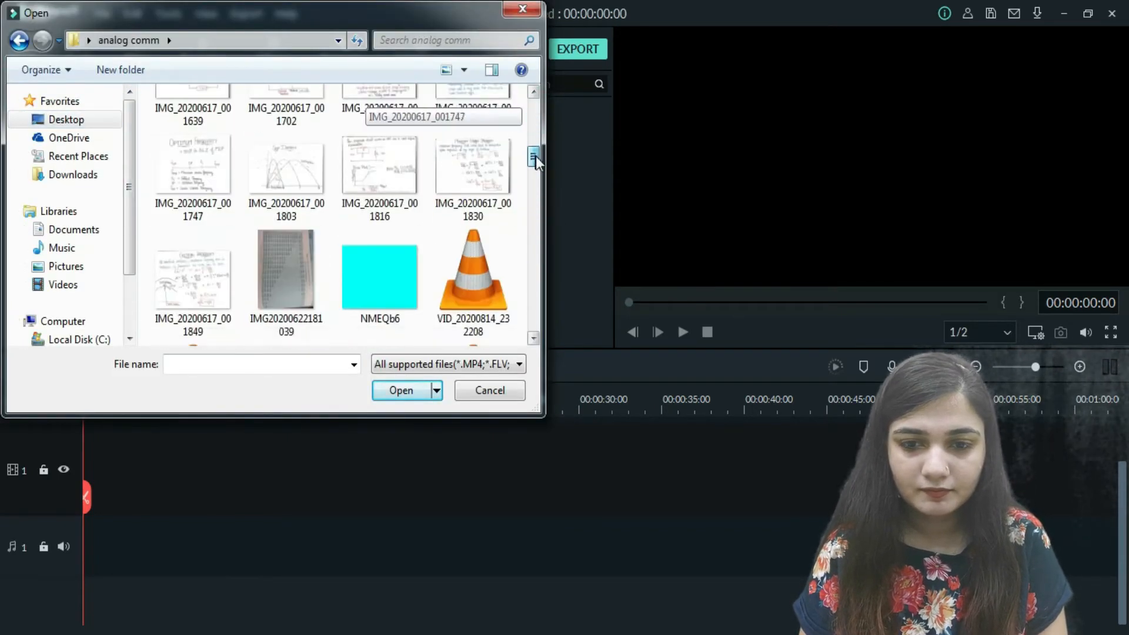
pyautogui.click(292, 172)
pyautogui.click(400, 390)
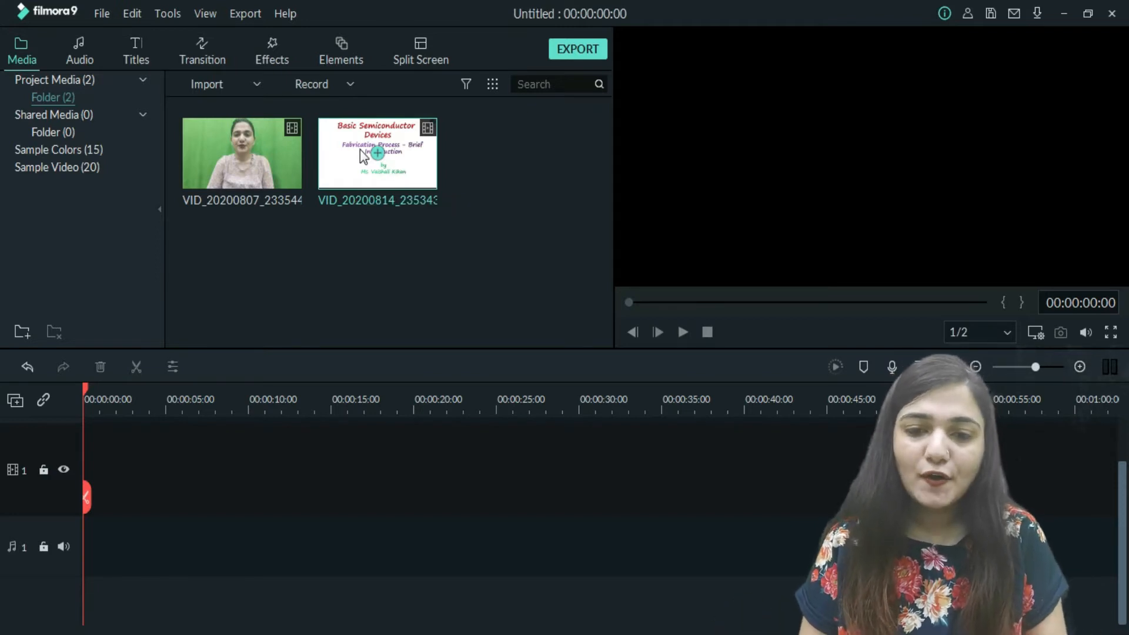
# - Place the slide video on video track 1, keeping the 1920 x 1080 25fps project settings, and the green-screen video on the track above it
pyautogui.moveTo(347, 144); pyautogui.dragTo(47, 460)
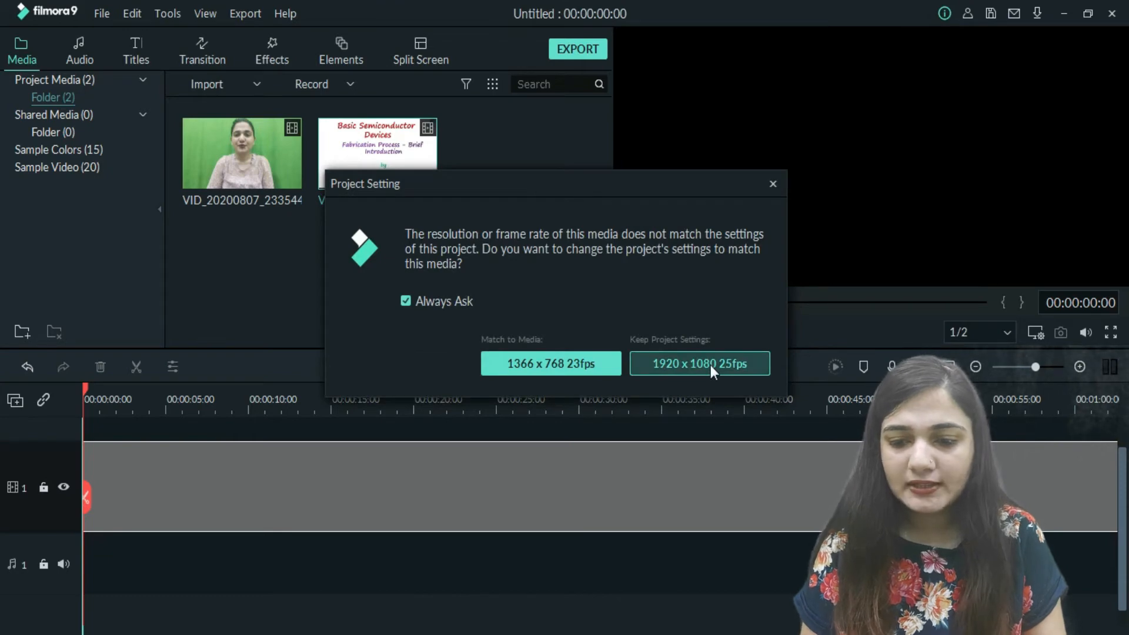
pyautogui.click(680, 364)
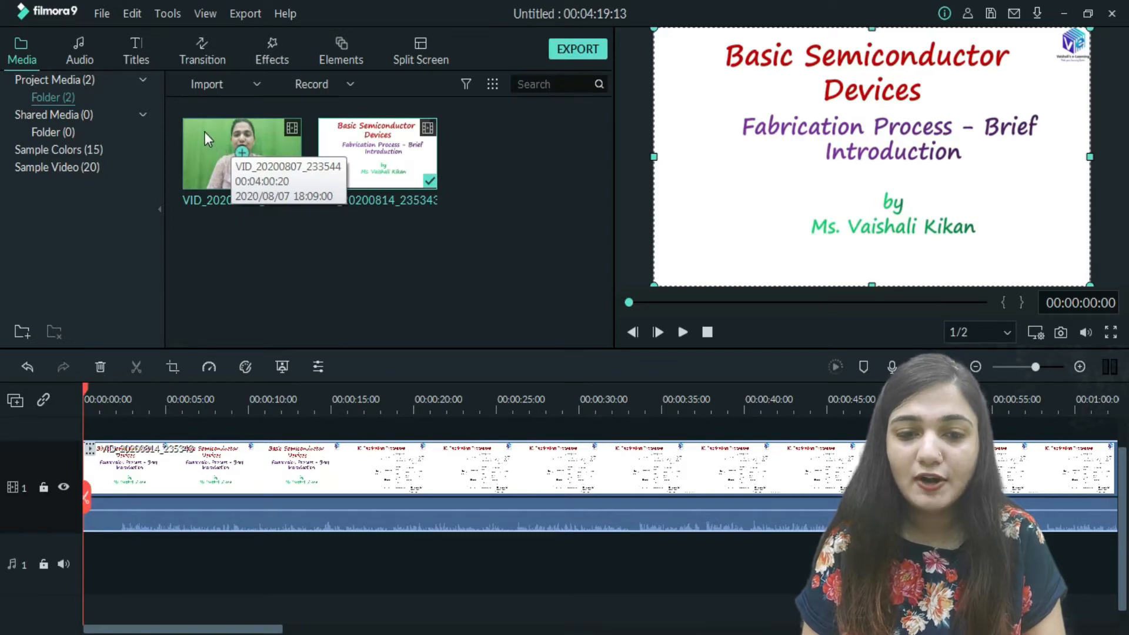
pyautogui.moveTo(205, 132); pyautogui.dragTo(55, 461)
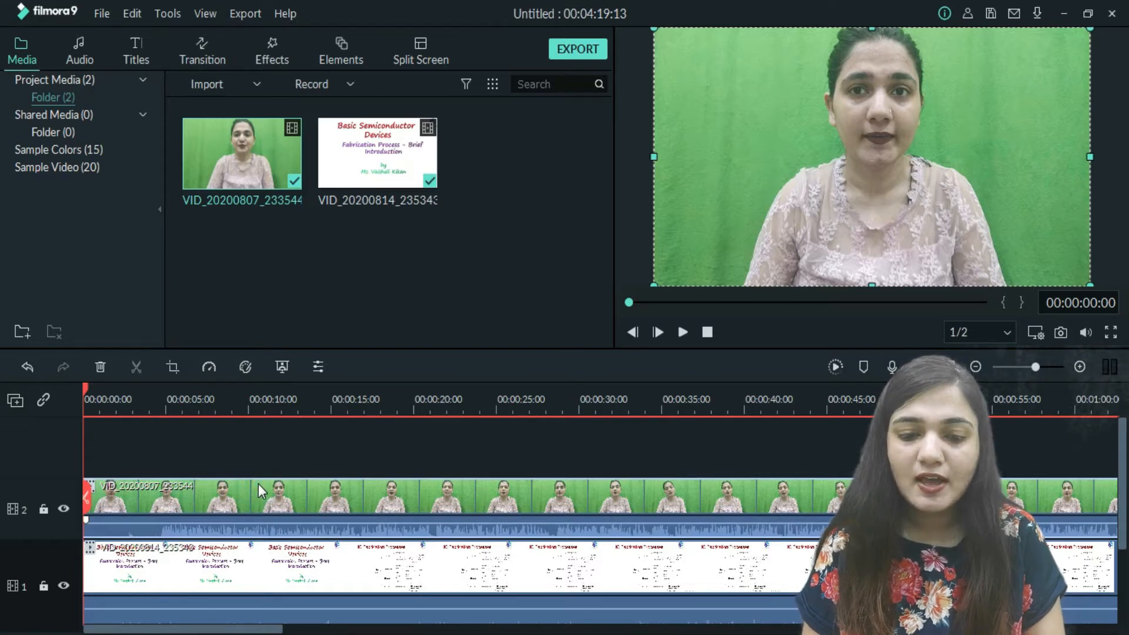
# - Increase the Contrast of the green-screen clip strongly in the Color adjustments of Advanced Color Correction
pyautogui.click(246, 368)
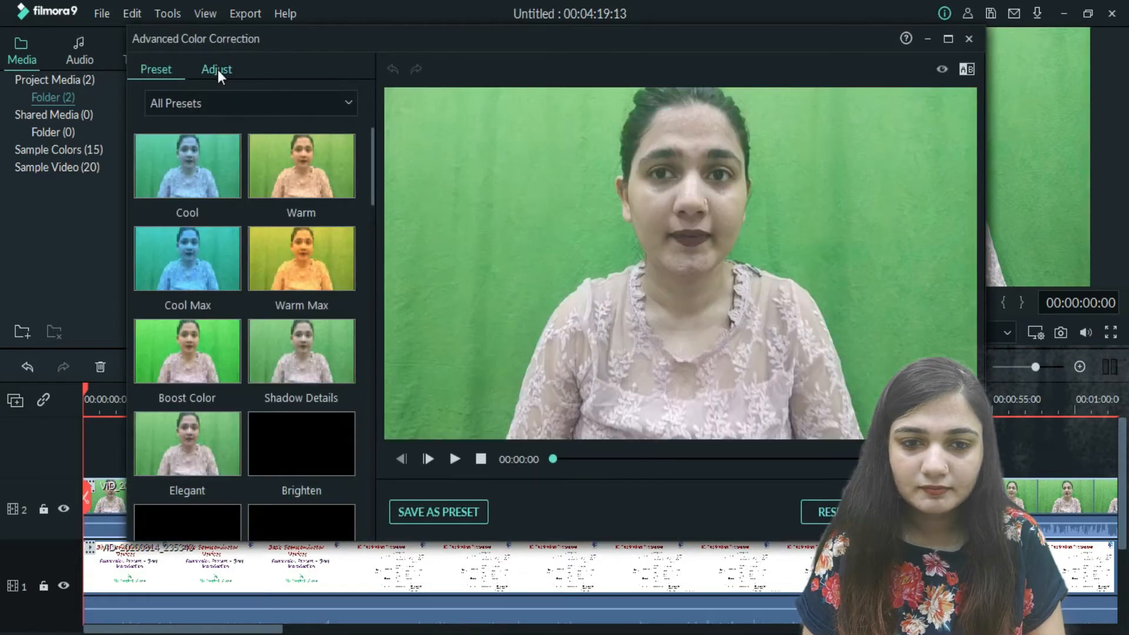
pyautogui.click(221, 72)
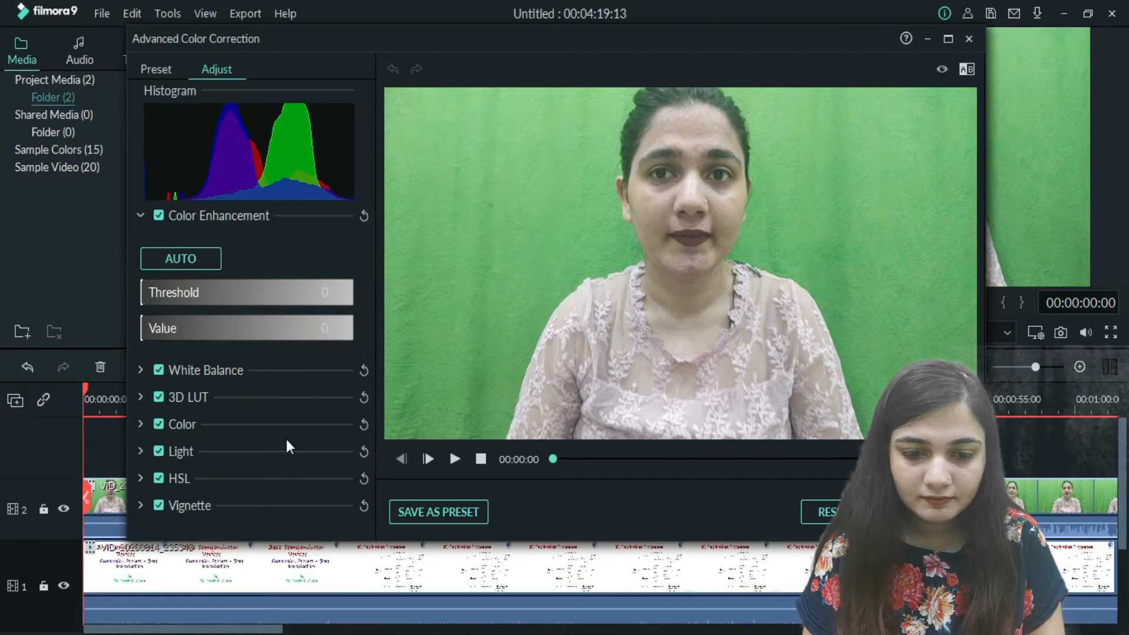
pyautogui.click(264, 422)
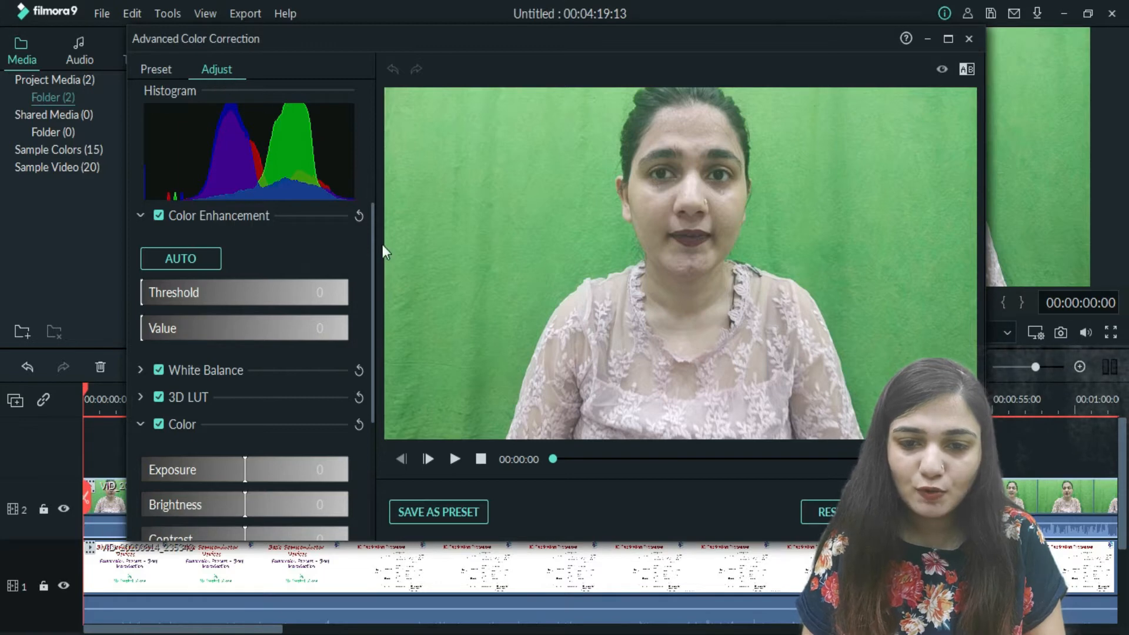
pyautogui.moveTo(373, 227); pyautogui.dragTo(373, 333)
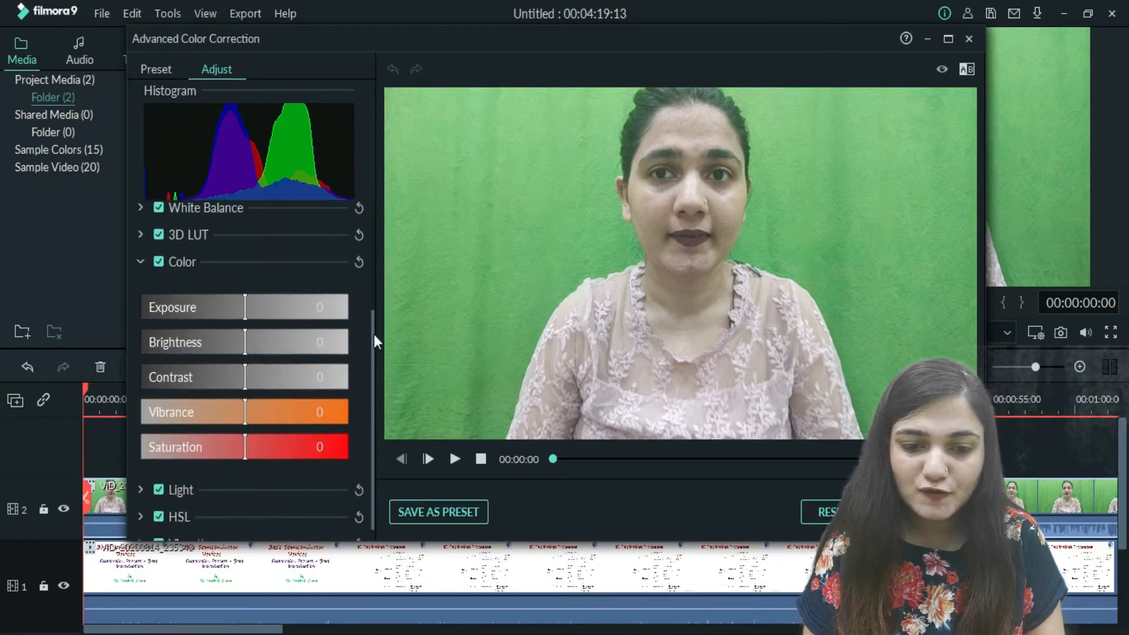
pyautogui.moveTo(288, 373); pyautogui.dragTo(327, 376)
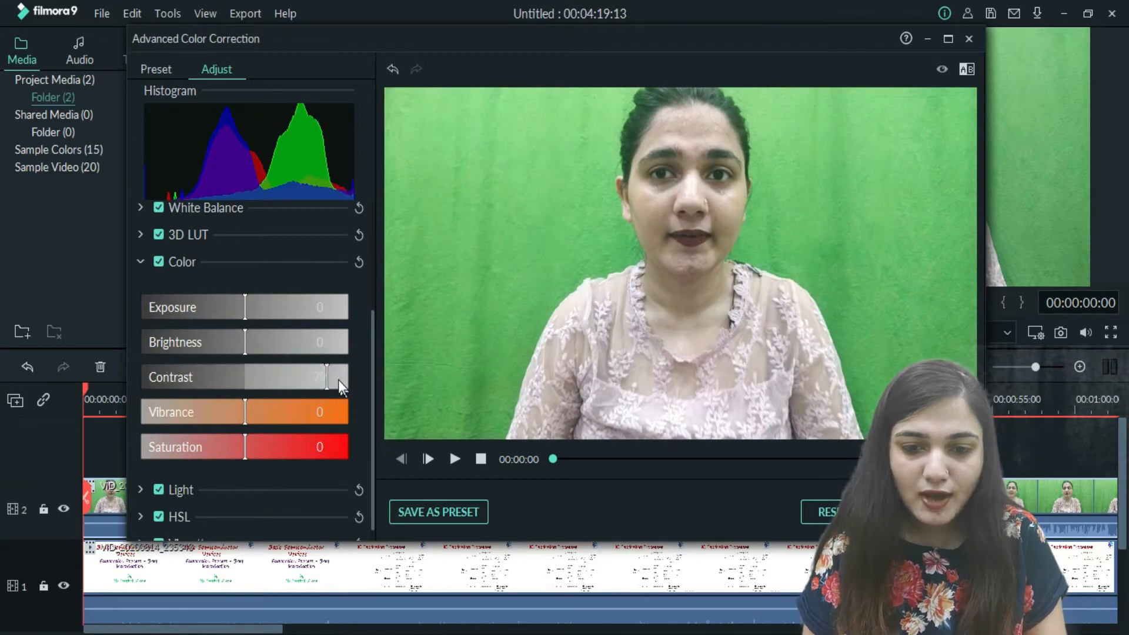
pyautogui.click(338, 378)
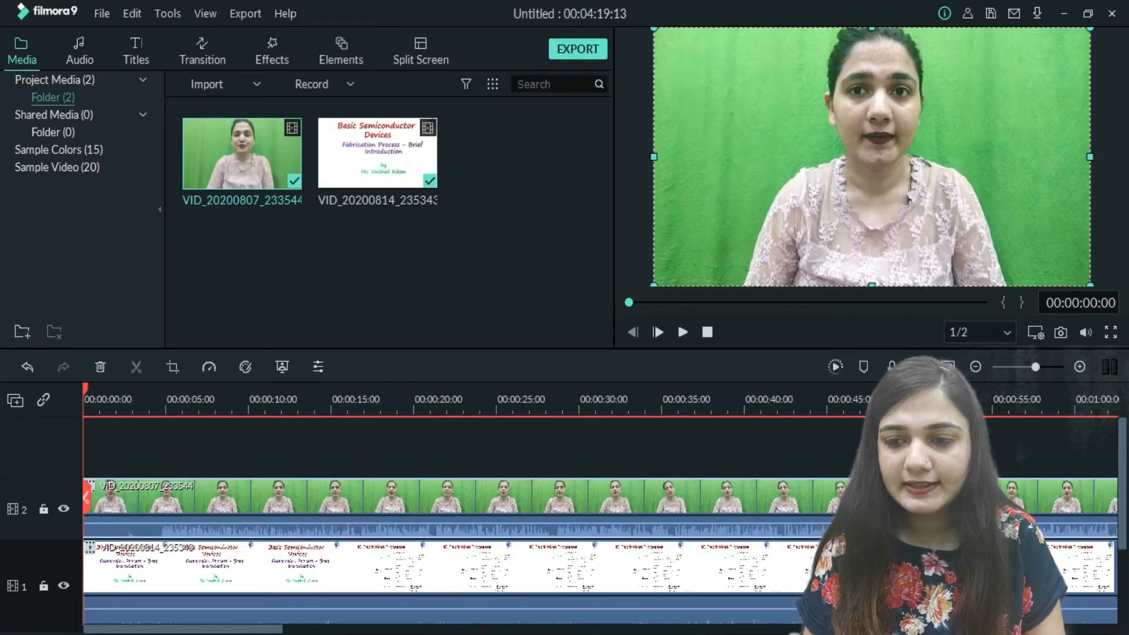
# - Apply the Green Screen chroma key to the presenter clip with Tolerance 52 and Offset 29
pyautogui.rightClick(412, 507)
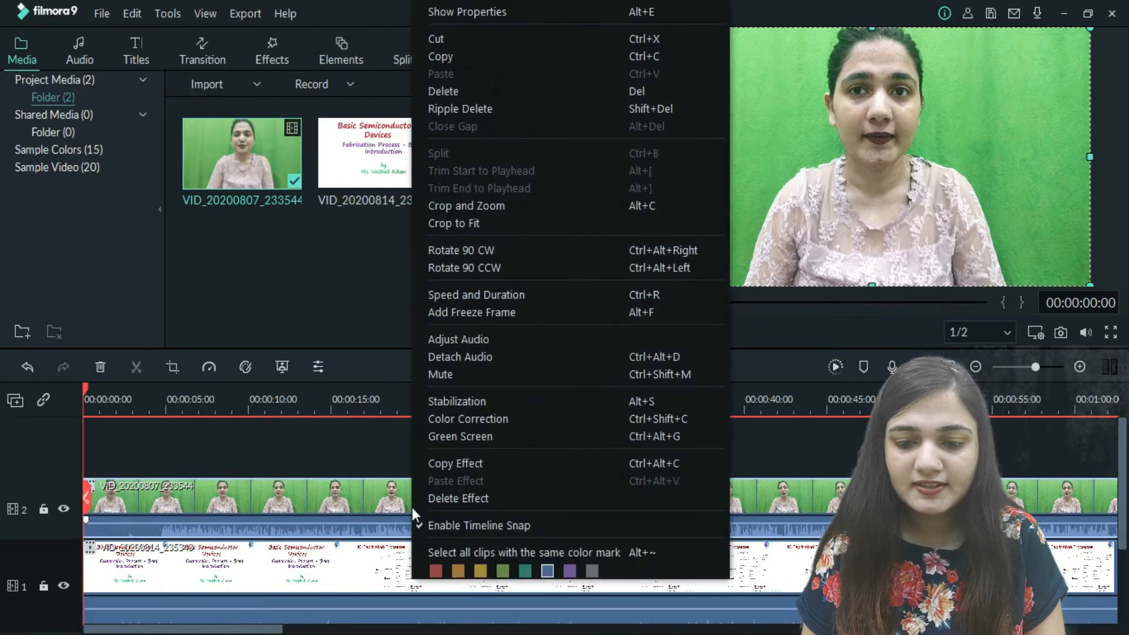
pyautogui.click(455, 430)
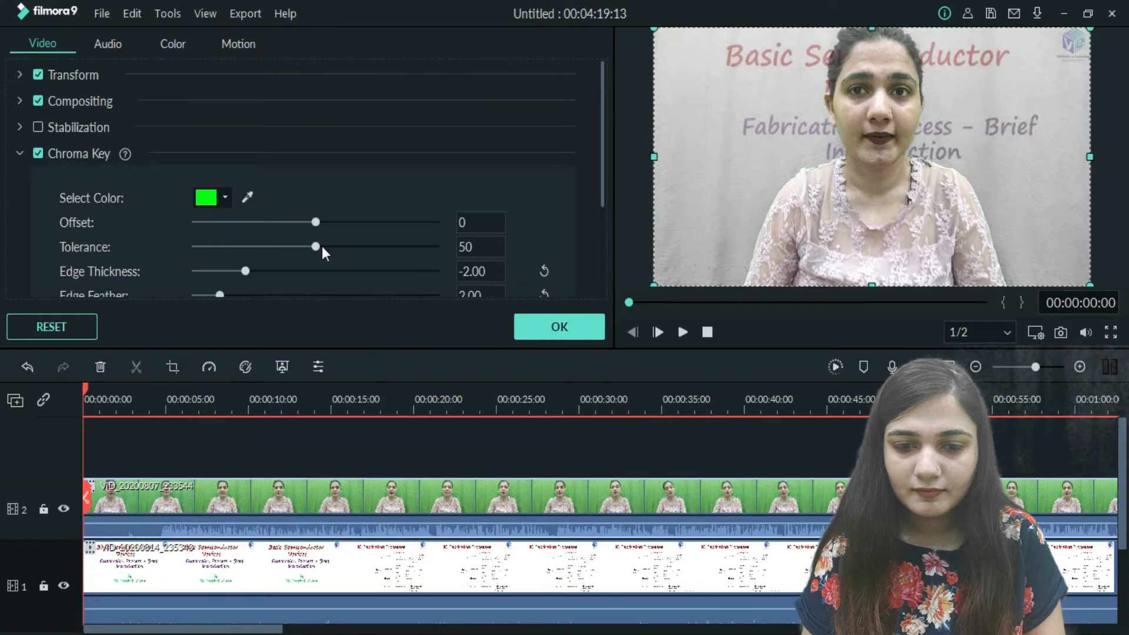
pyautogui.click(321, 246)
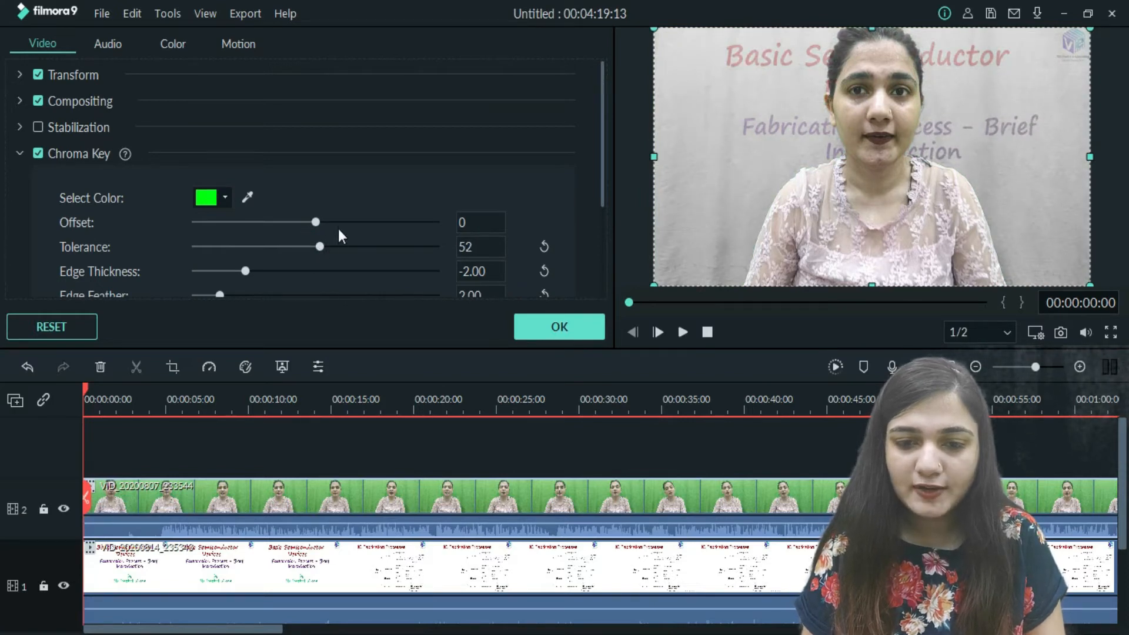
pyautogui.click(337, 222)
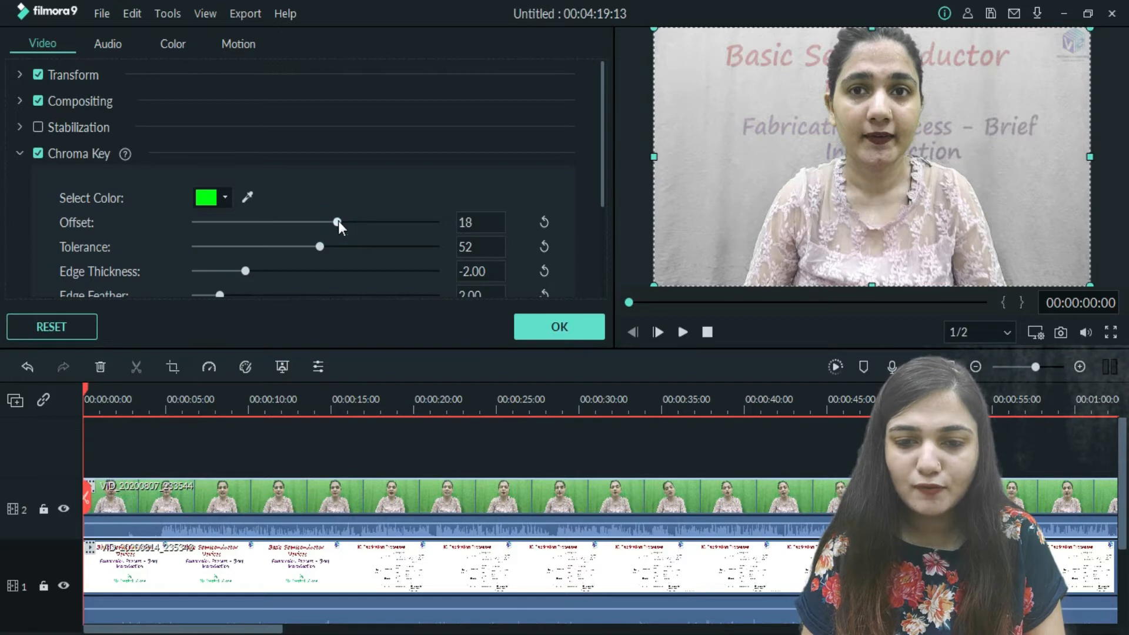
pyautogui.click(353, 222)
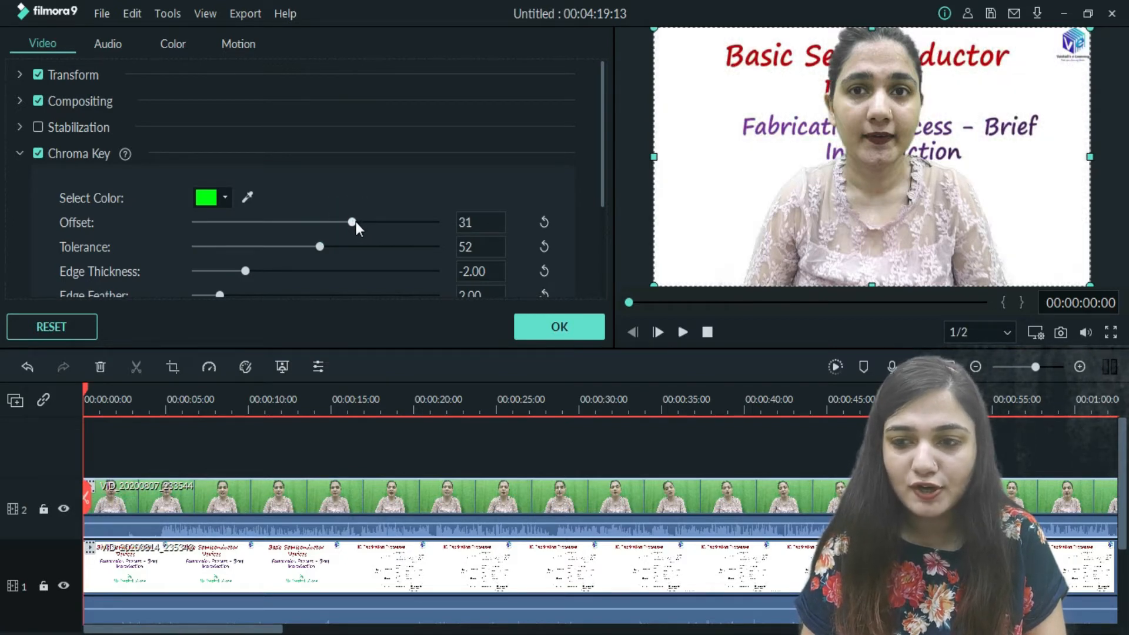
pyautogui.moveTo(355, 222)
pyautogui.mouseDown()
pyautogui.moveTo(343, 222)
pyautogui.moveTo(354, 224)
pyautogui.mouseUp()
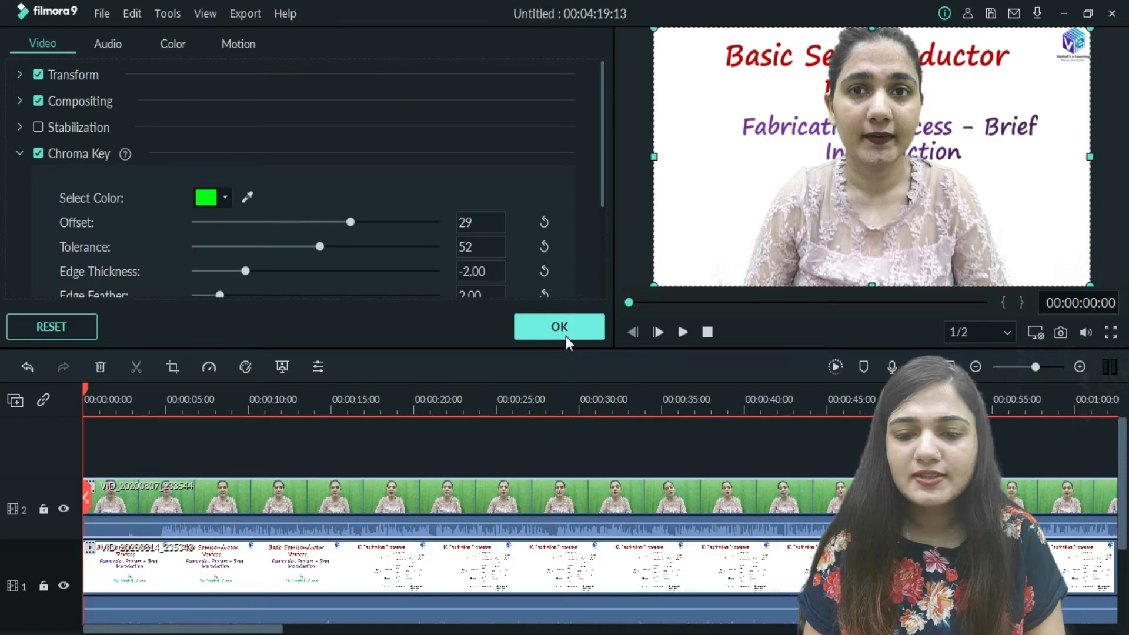
pyautogui.click(560, 324)
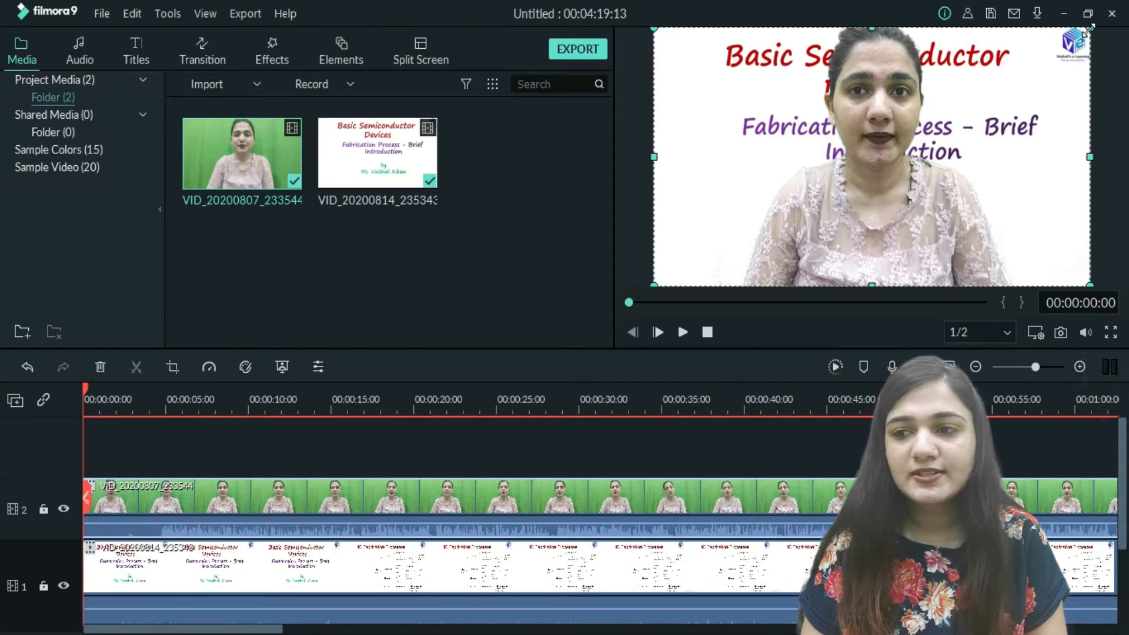
# - Shrink the presenter clip to about half the frame size and position it in the lower-left corner of the slide
pyautogui.moveTo(1087, 30); pyautogui.dragTo(865, 165)
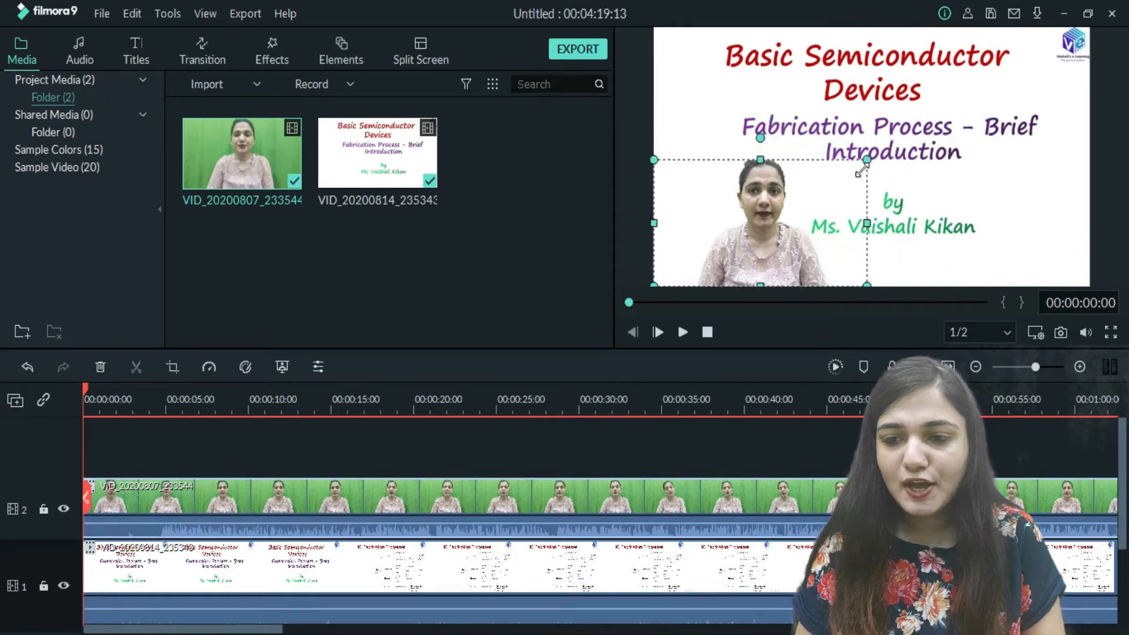
pyautogui.moveTo(842, 213); pyautogui.dragTo(798, 211)
pyautogui.click(930, 182)
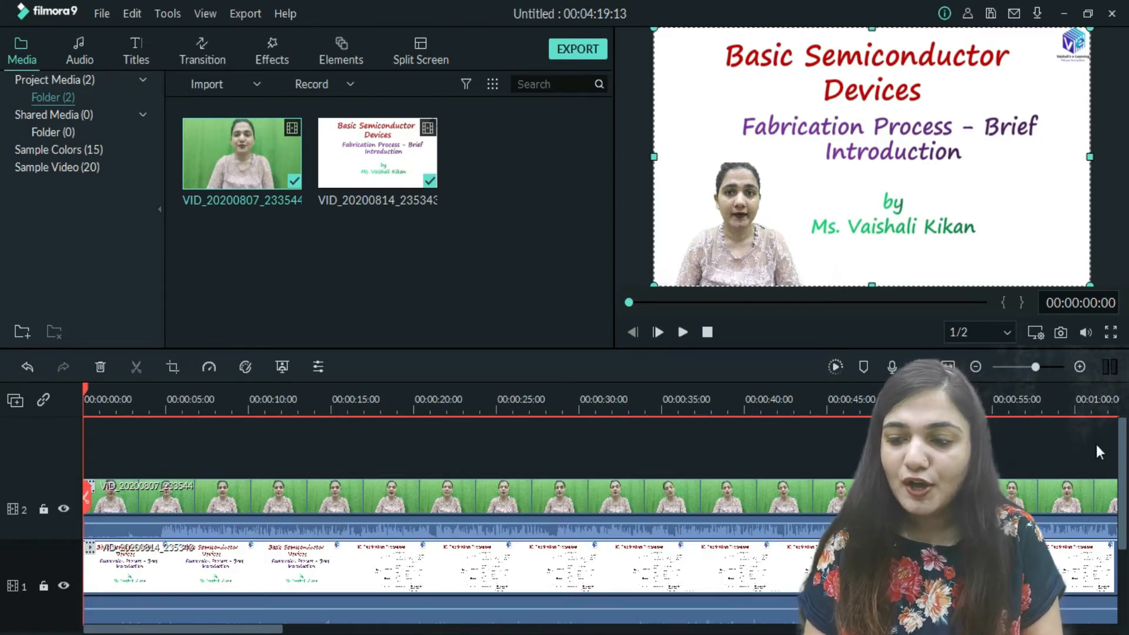
# - Raise the audio volume of the slide clip on video track 1 using its volume line
pyautogui.click(0, 446)
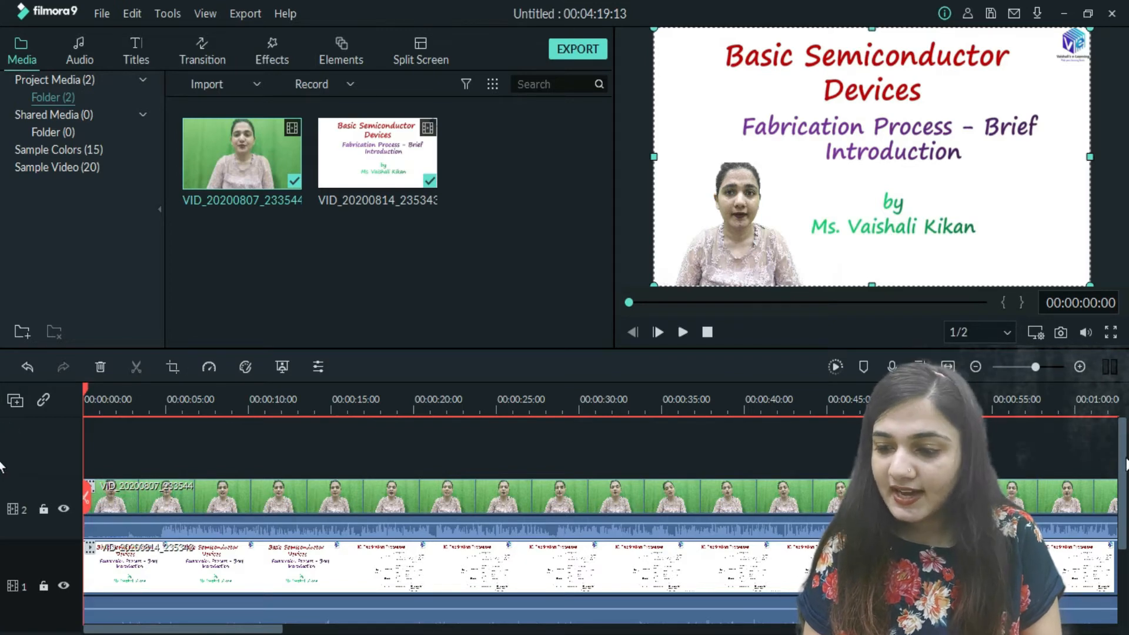
pyautogui.click(0, 441)
pyautogui.moveTo(1125, 447); pyautogui.dragTo(1125, 479)
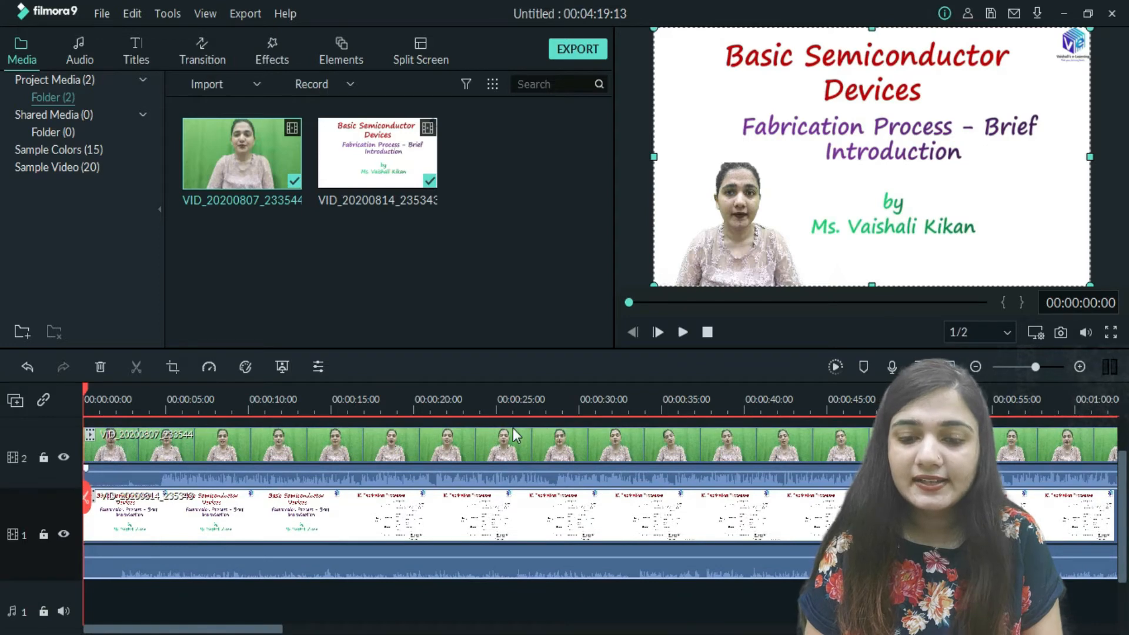
pyautogui.moveTo(374, 551); pyautogui.dragTo(378, 557)
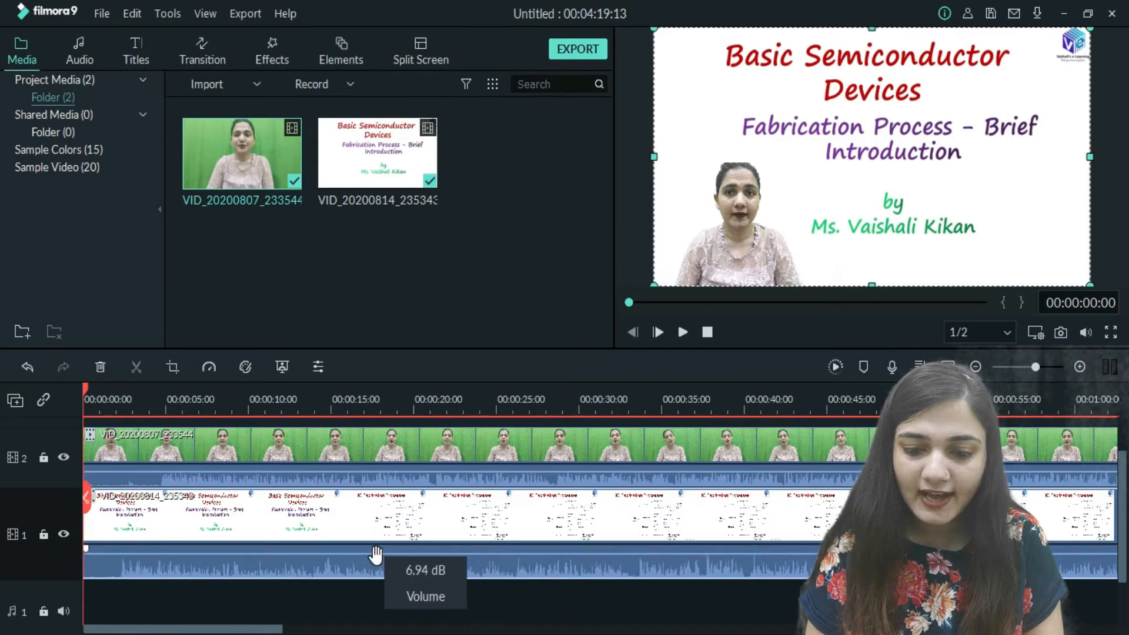
pyautogui.moveTo(374, 554); pyautogui.dragTo(371, 514)
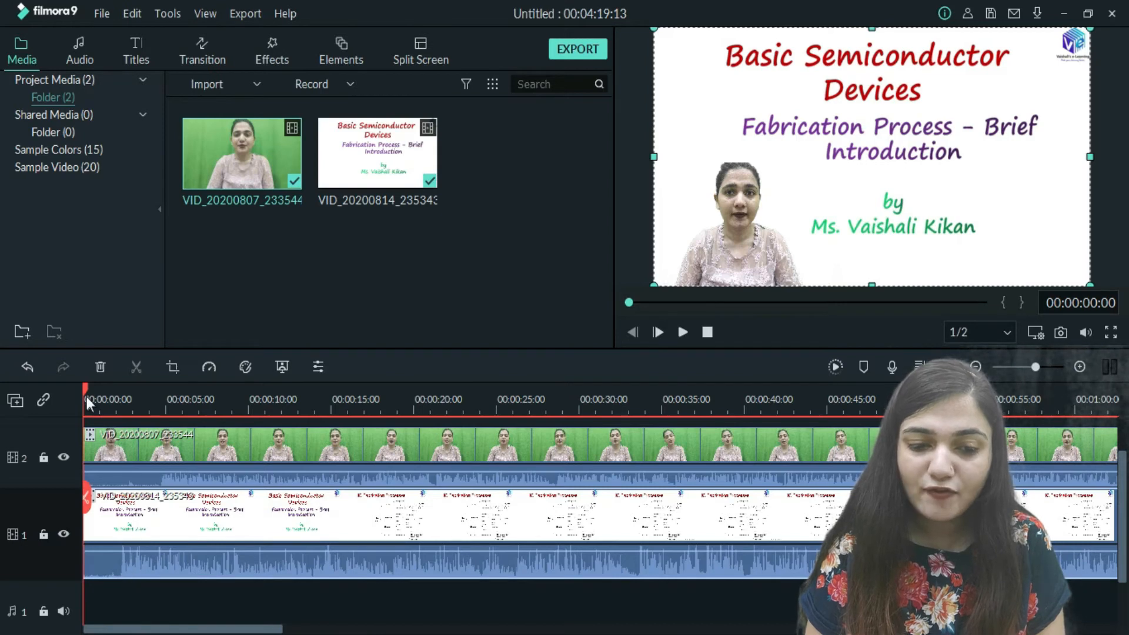
# - Split the slide clip on video track 1 at 00:00:02:03 and delete the part before the cut
pyautogui.moveTo(83, 392); pyautogui.dragTo(120, 398)
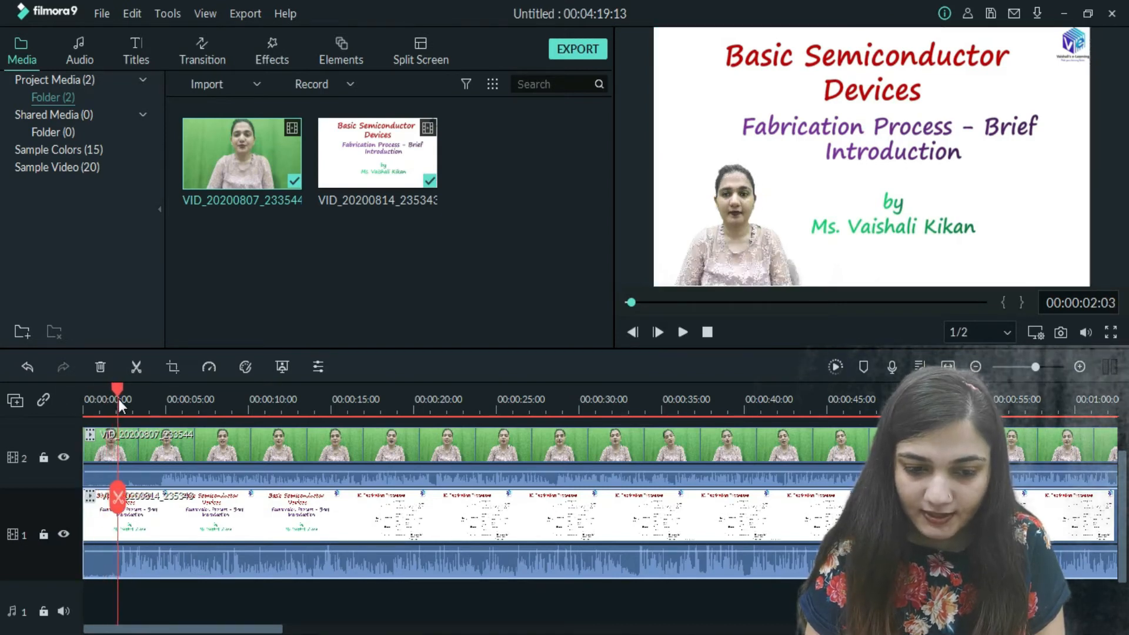
pyautogui.click(118, 500)
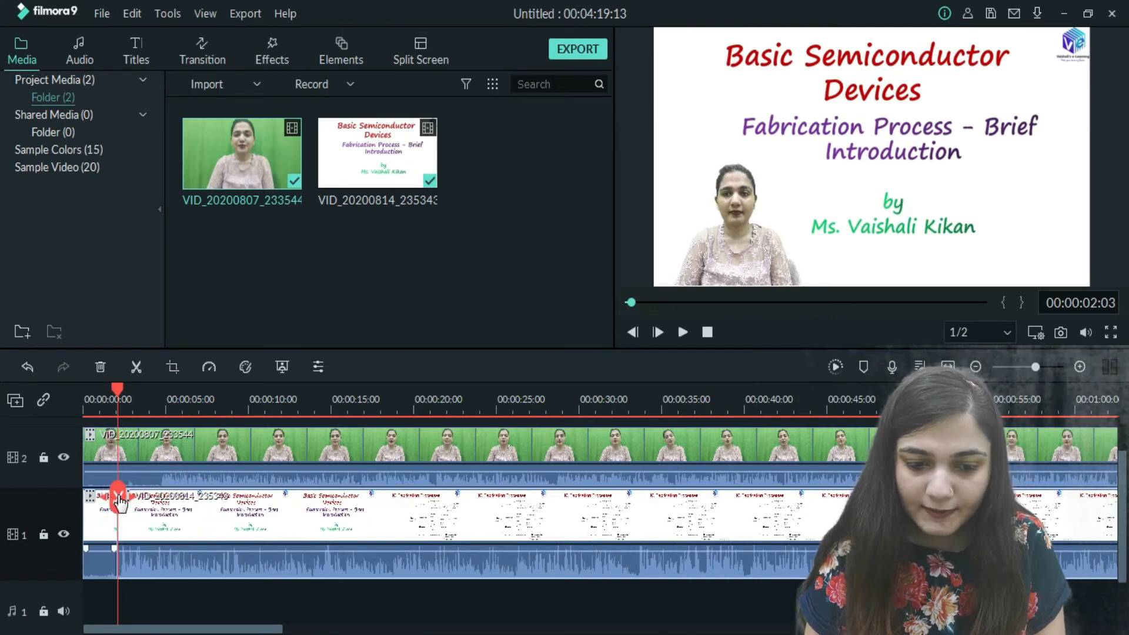
pyautogui.click(106, 532)
pyautogui.press('Delete')
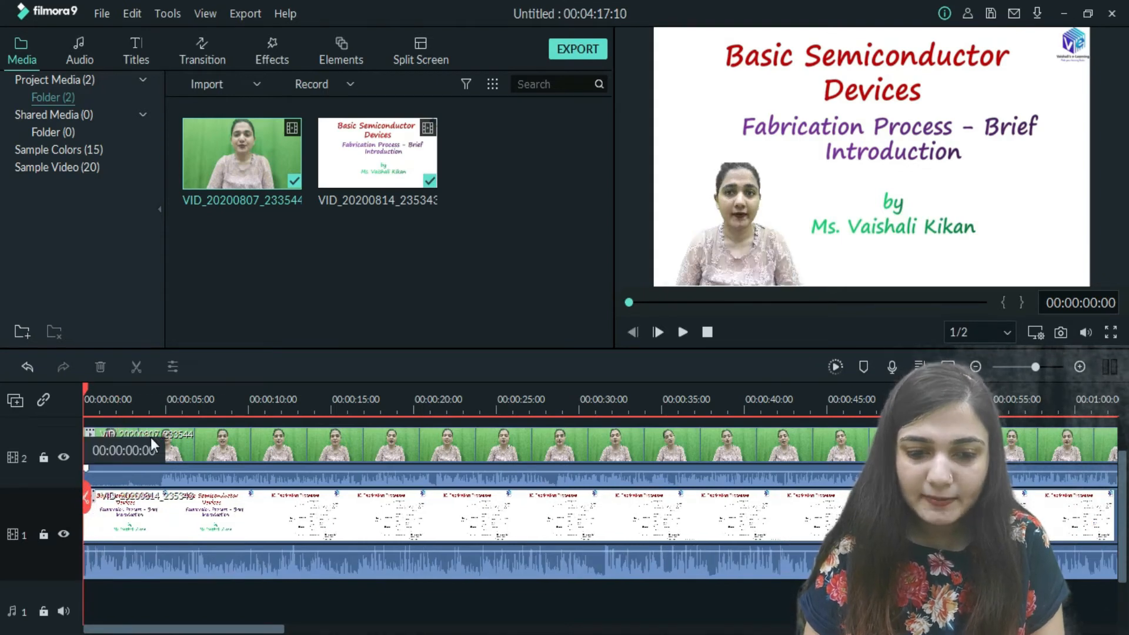
# - Trim the presenter clip on video track 2 by cutting at 00:00:04:18, deleting the part before the cut and closing the gap
pyautogui.click(160, 403)
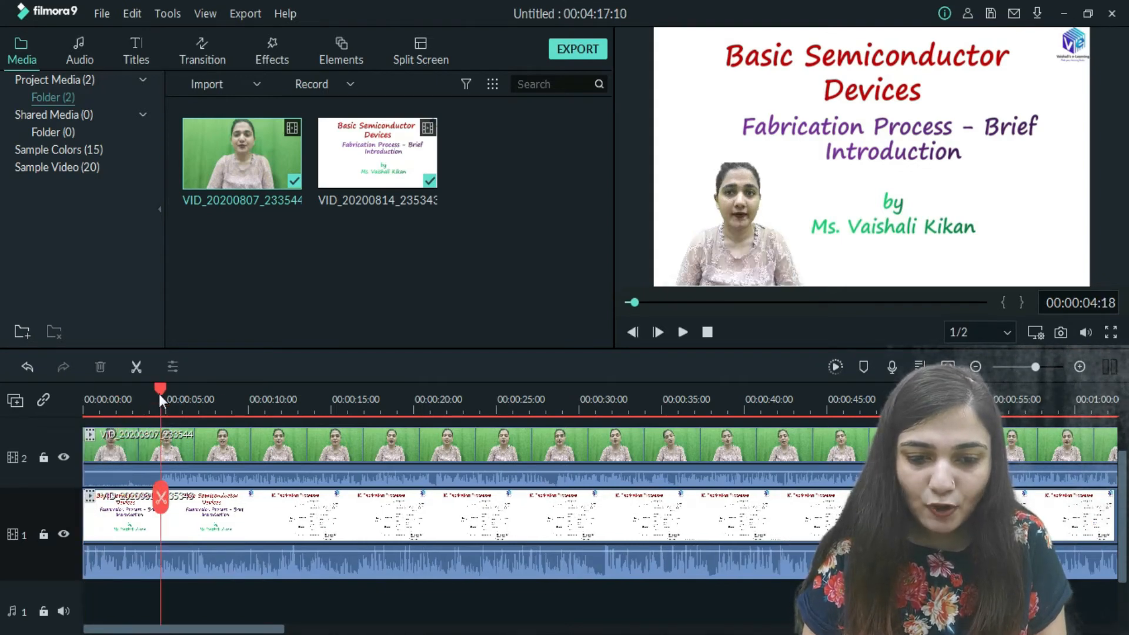
pyautogui.click(161, 501)
pyautogui.click(146, 454)
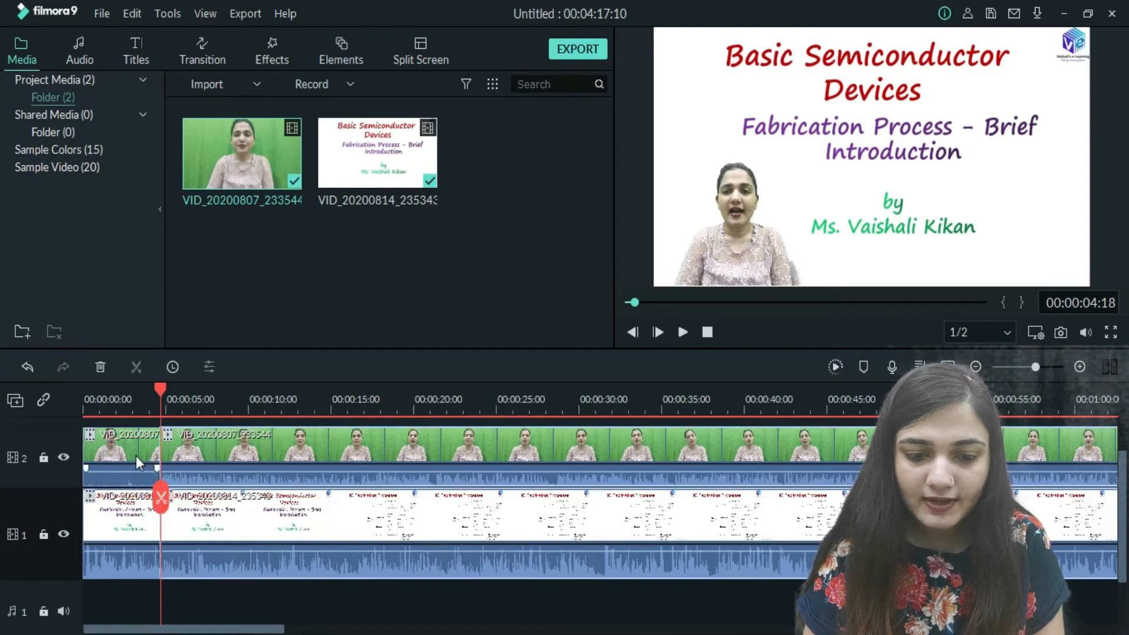
pyautogui.click(136, 457)
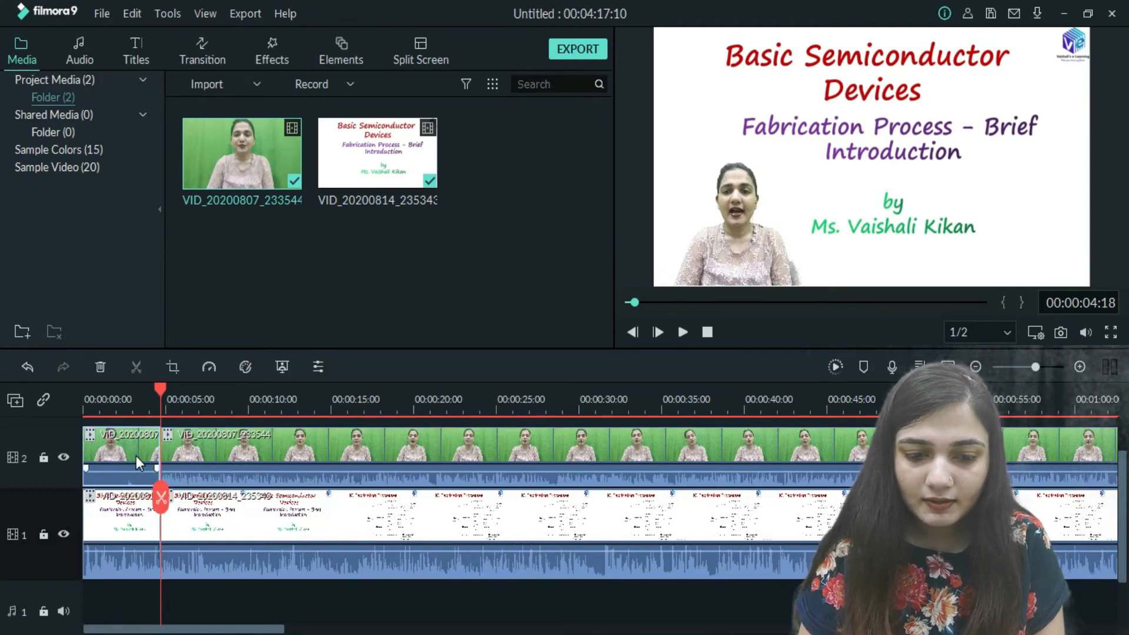
pyautogui.press('Delete')
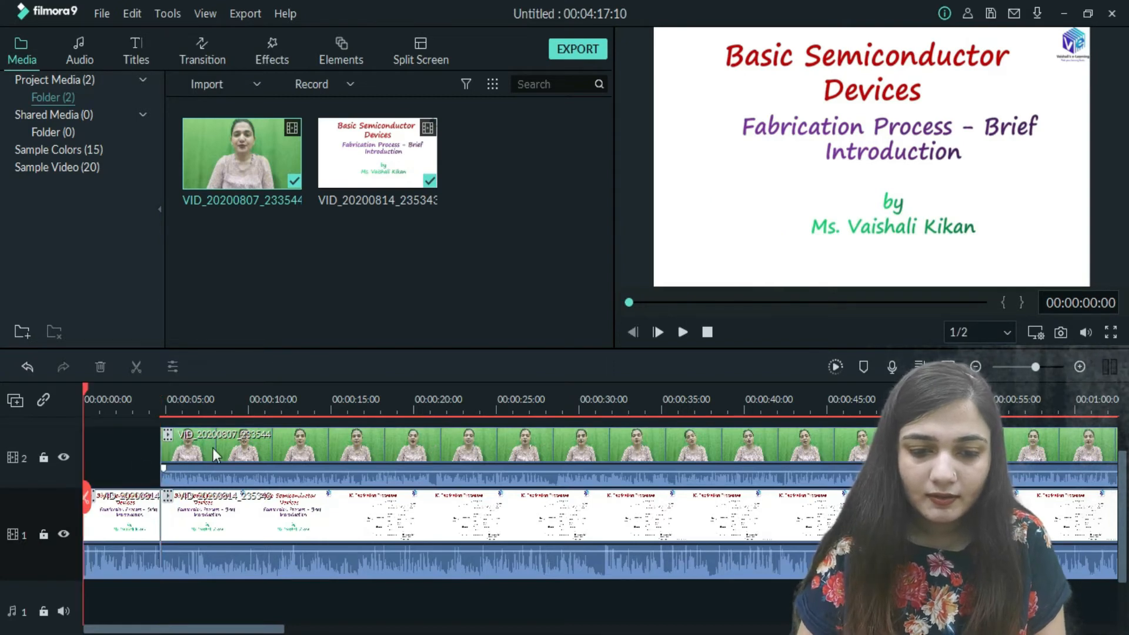
pyautogui.moveTo(213, 448); pyautogui.dragTo(124, 454)
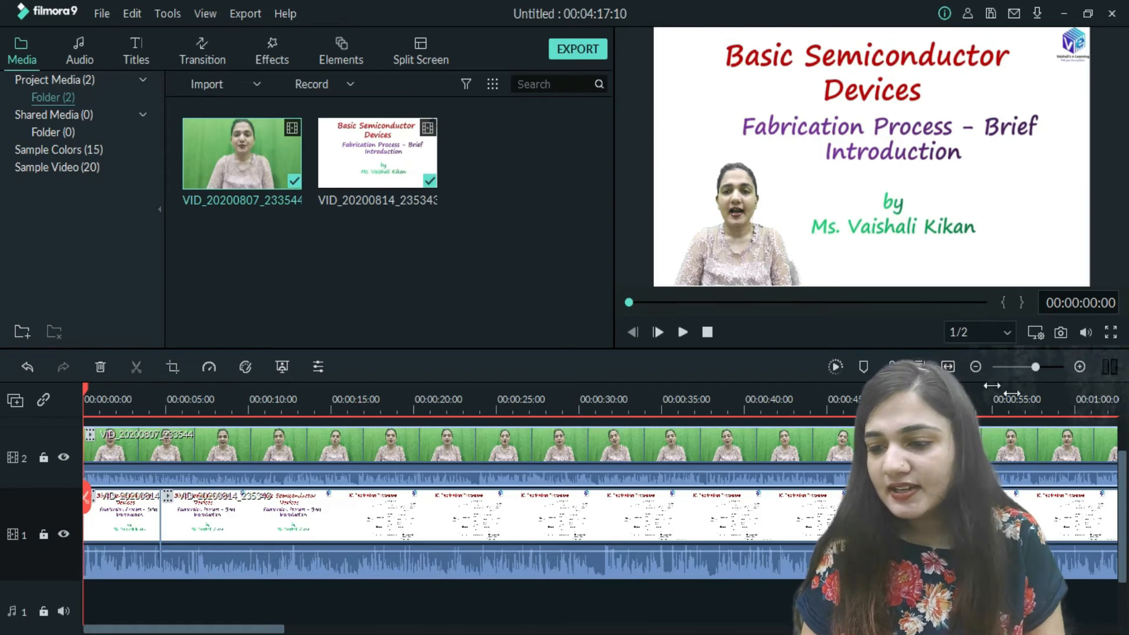
# - Mute the audio of both segments of the slide clip on video track 1
pyautogui.click(1049, 372)
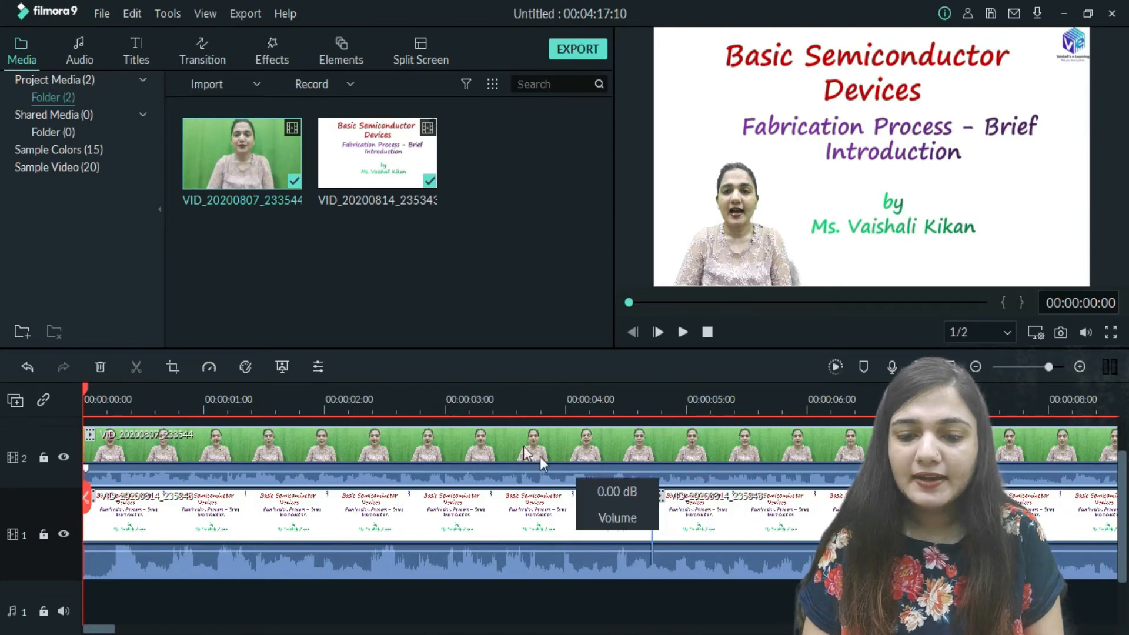
pyautogui.click(425, 394)
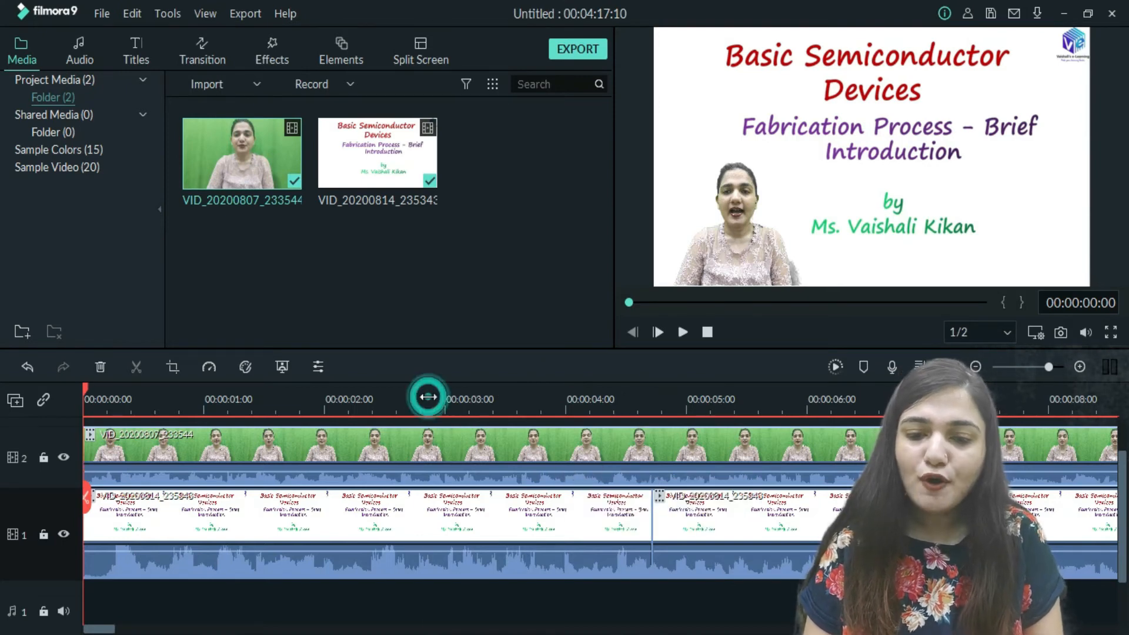
pyautogui.click(532, 399)
pyautogui.click(650, 395)
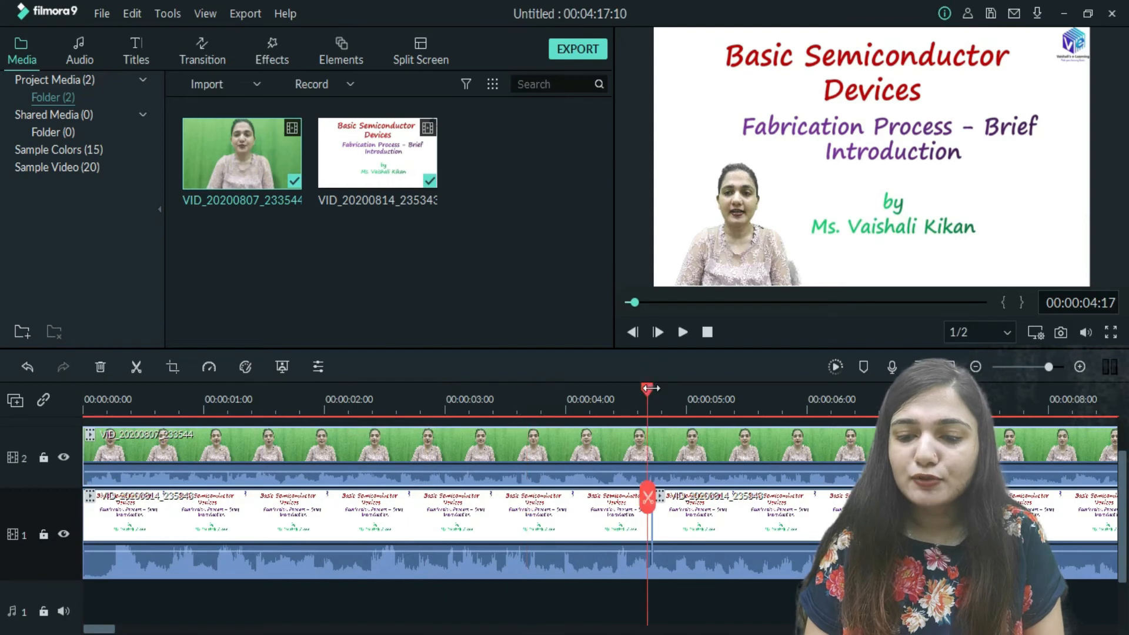
pyautogui.click(749, 395)
pyautogui.click(845, 396)
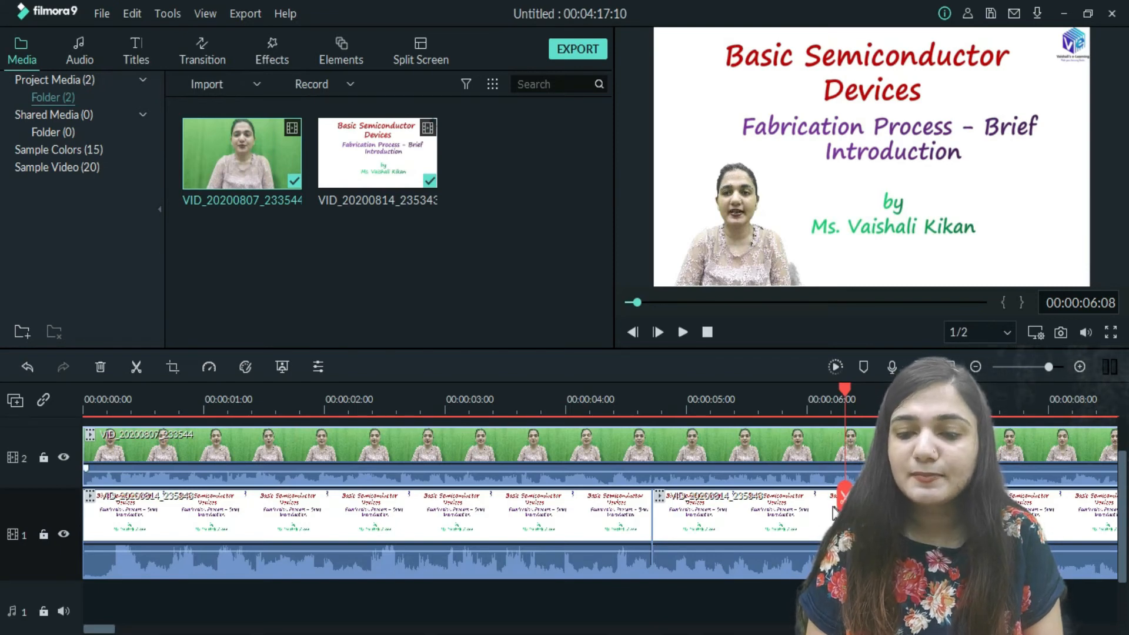
pyautogui.click(731, 529)
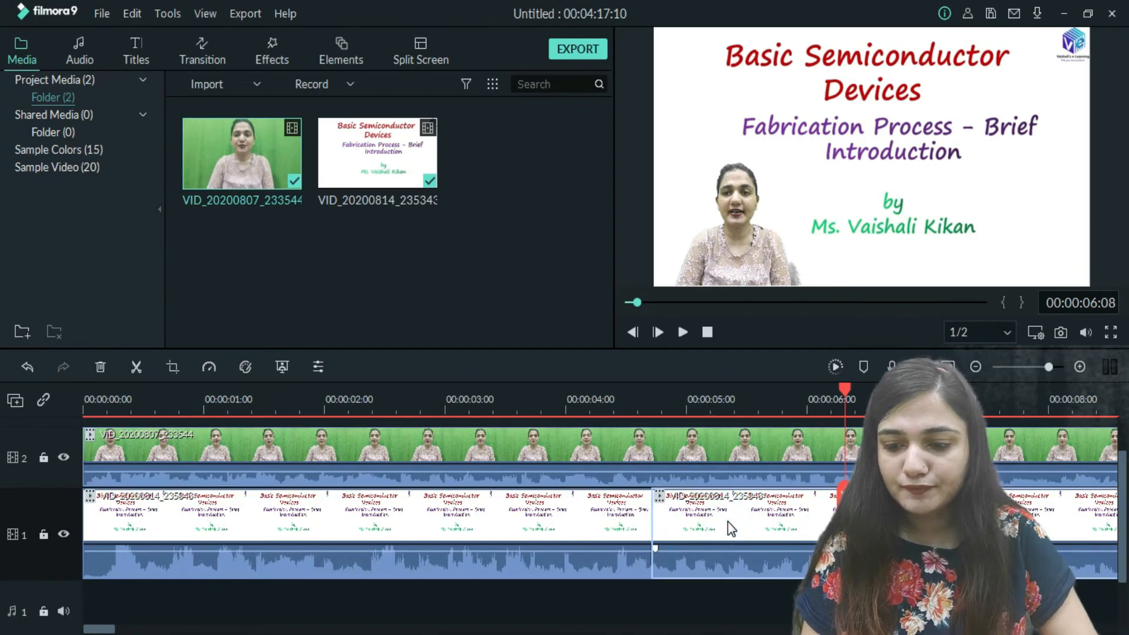
pyautogui.click(493, 511)
pyautogui.click(486, 516)
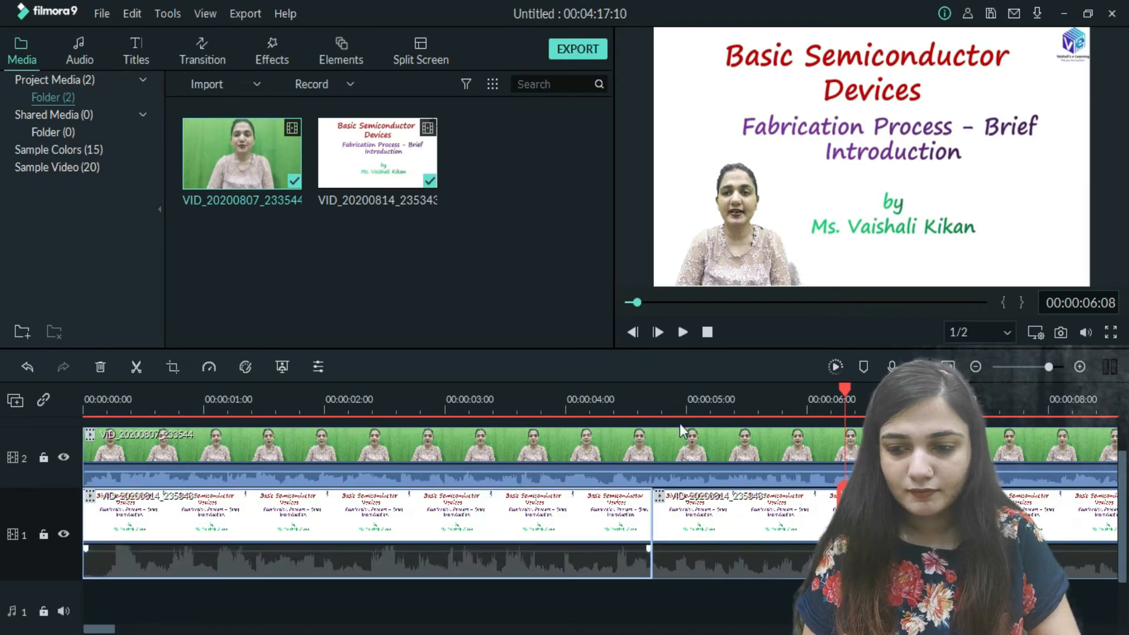
# - Split both the presenter clip and the slide clip at 00:00:08:11 and at 00:00:09:16
pyautogui.moveTo(846, 389); pyautogui.dragTo(979, 393)
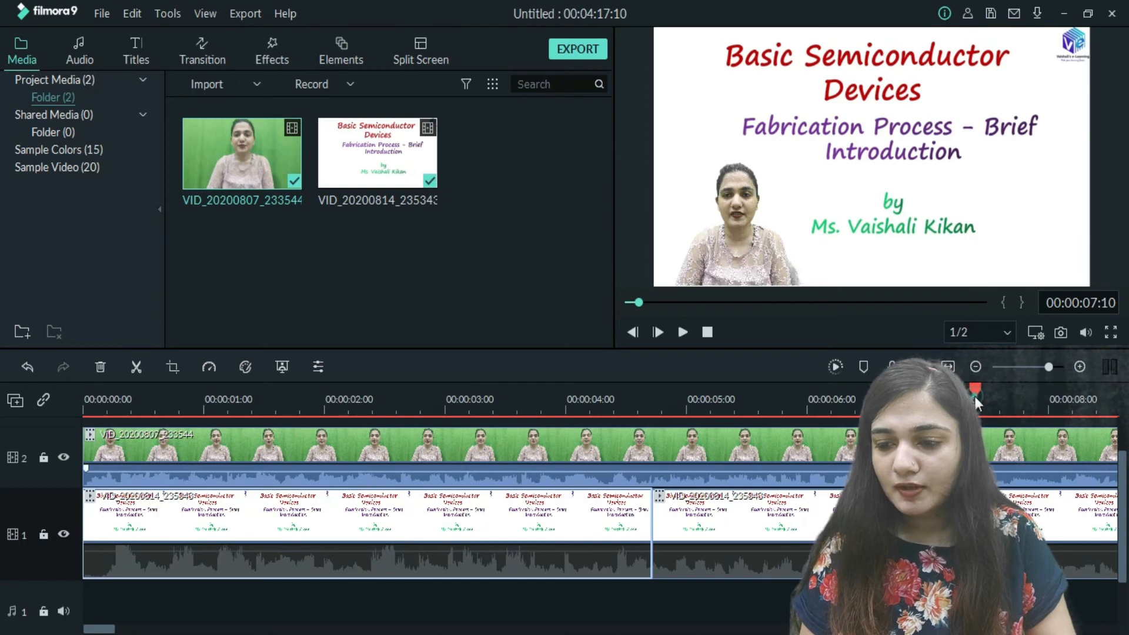
pyautogui.moveTo(974, 396); pyautogui.dragTo(909, 397)
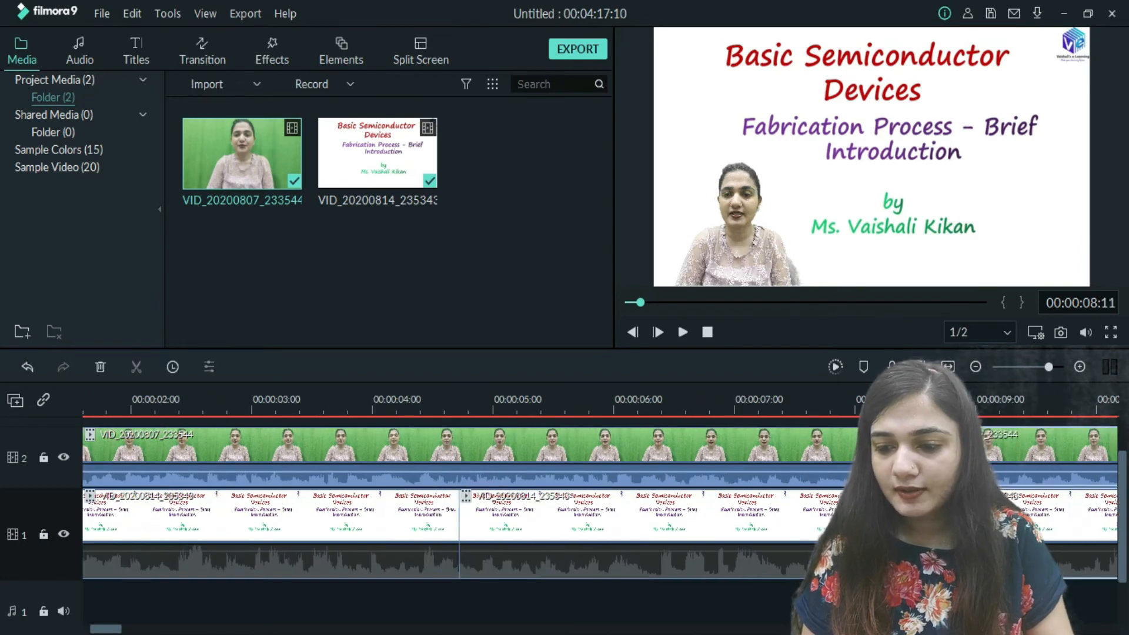
pyautogui.click(1057, 395)
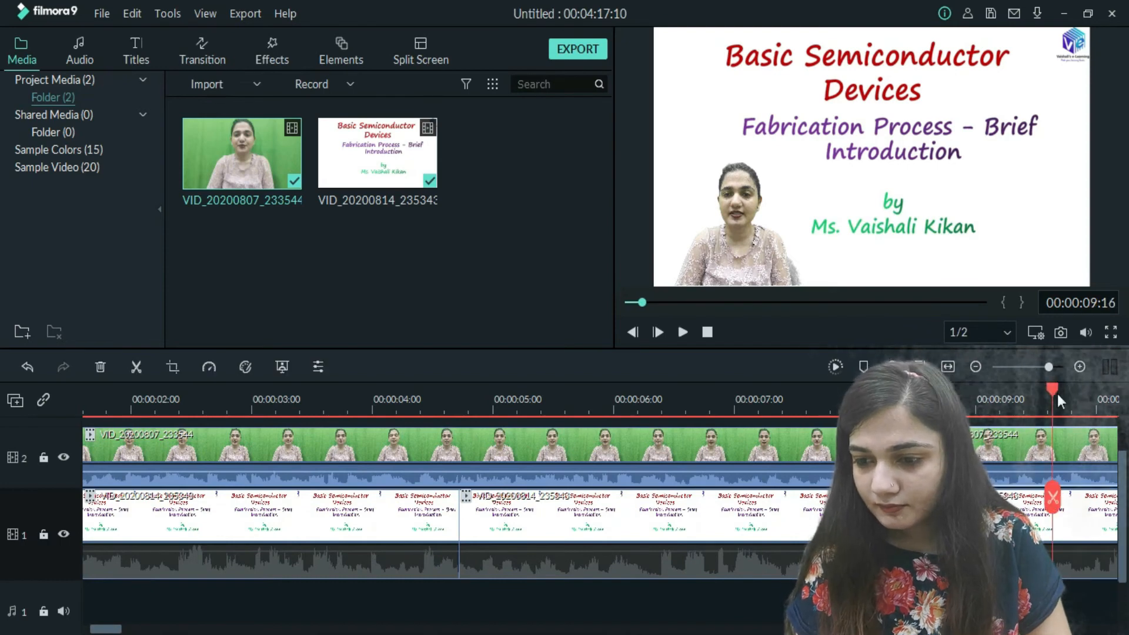
pyautogui.click(1052, 497)
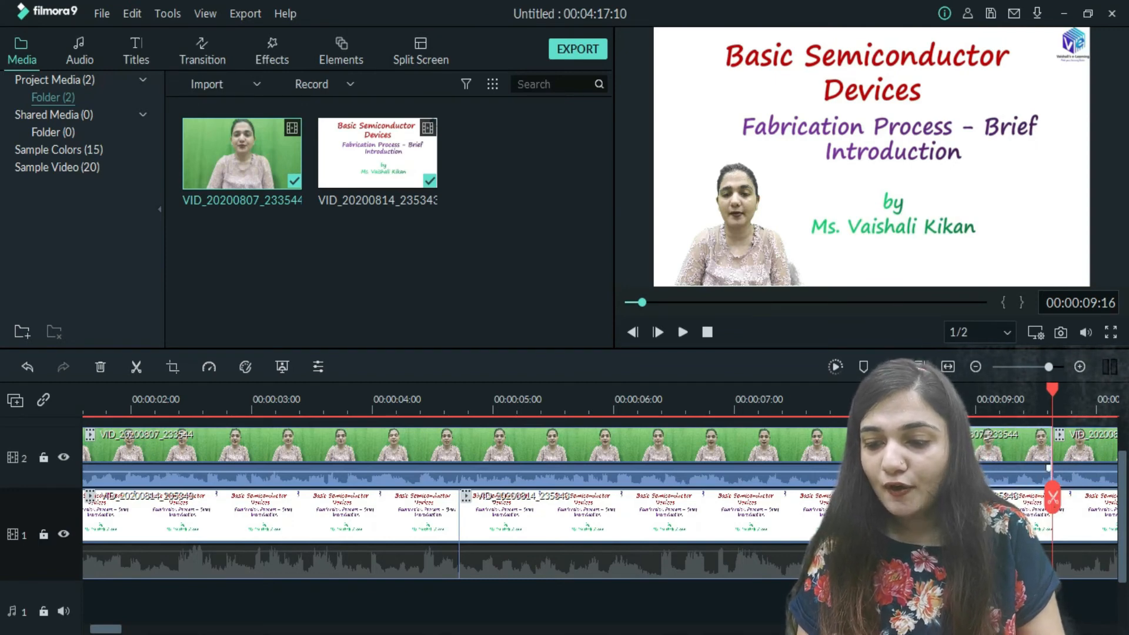
pyautogui.keyDown('ctrl'); pyautogui.click(999, 517); pyautogui.keyUp('ctrl')
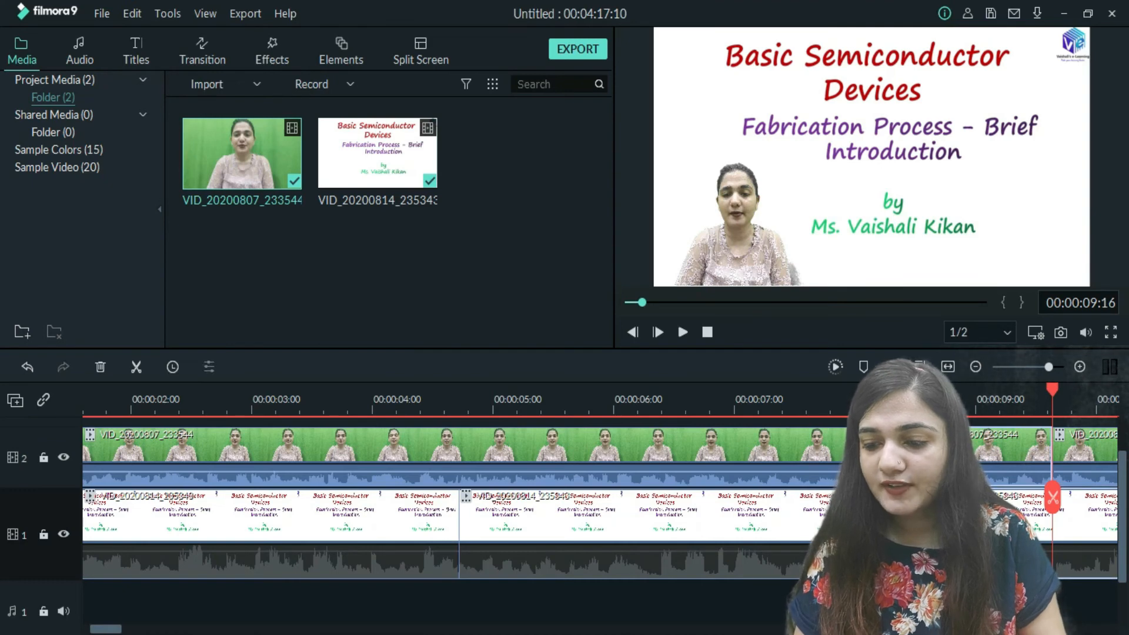
pyautogui.click(1053, 499)
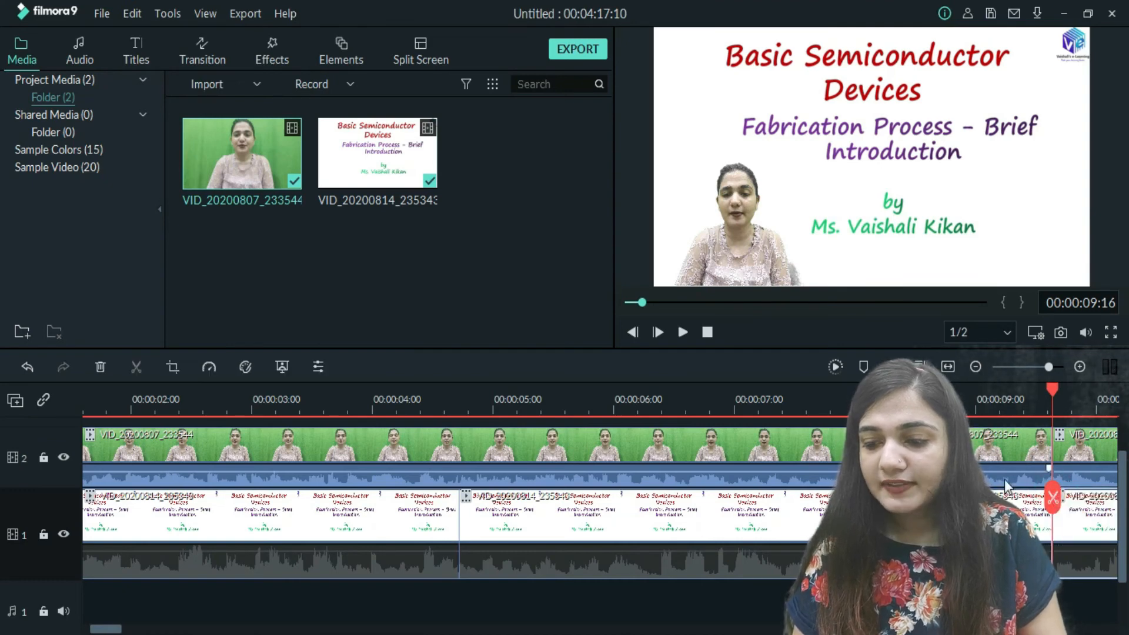
# - Delete the segments between the 00:00:08:11 and 00:00:09:16 cuts from video tracks 2 and 1
pyautogui.click(990, 462)
pyautogui.press('Delete')
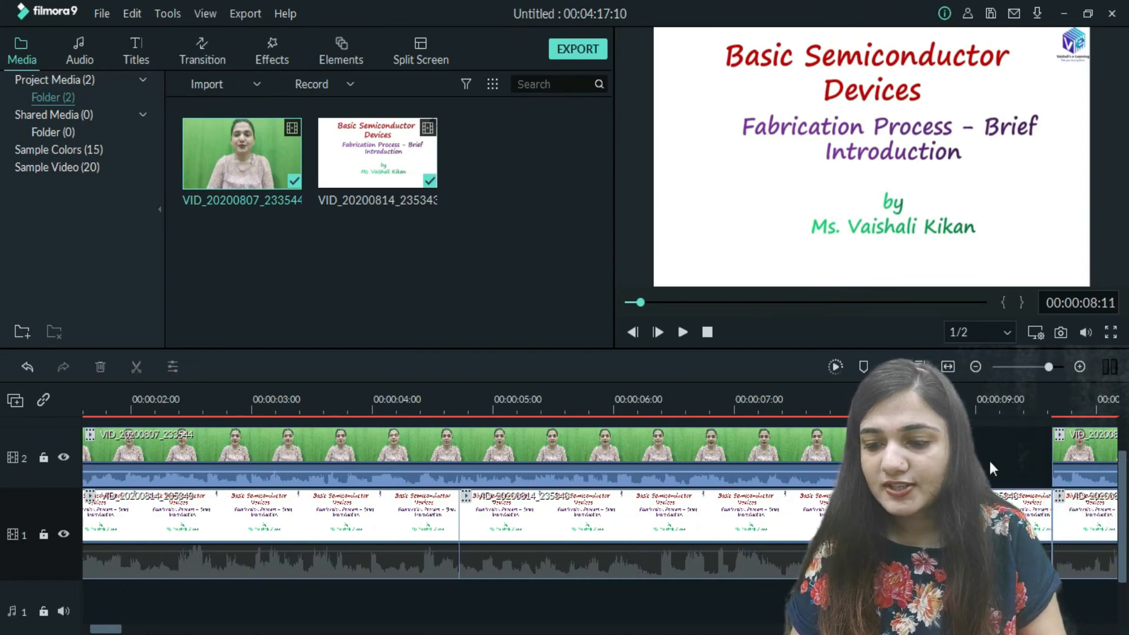
pyautogui.click(1023, 517)
pyautogui.press('Delete')
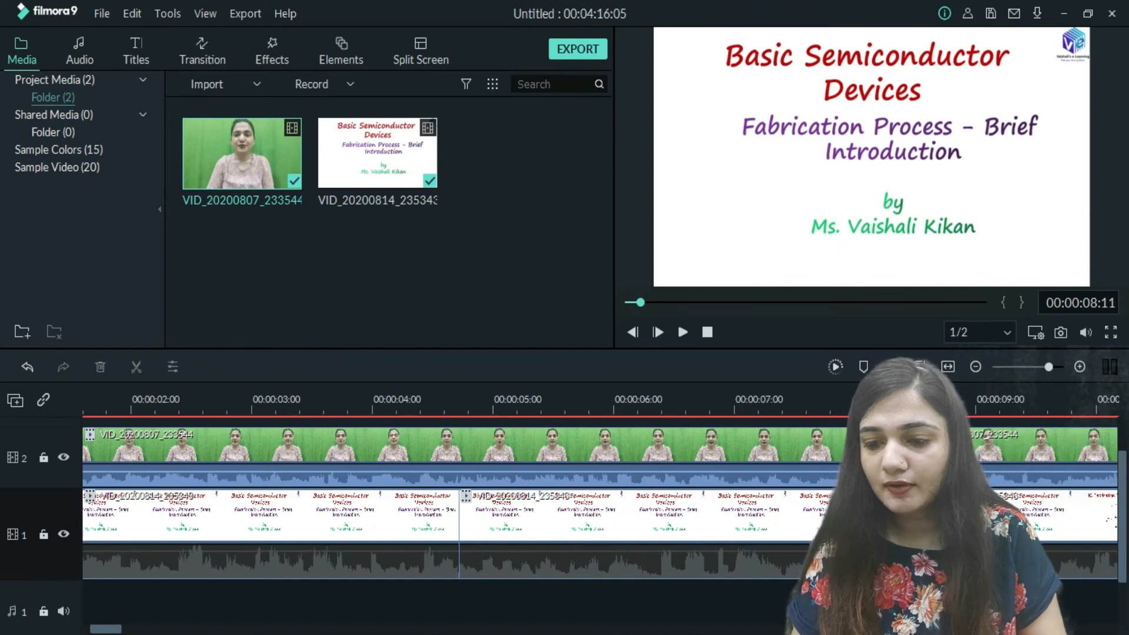
# - Scrub past the cut to 00:00:18:22 to review the presenter over the IC Fabrication Processes slide
pyautogui.click(1049, 391)
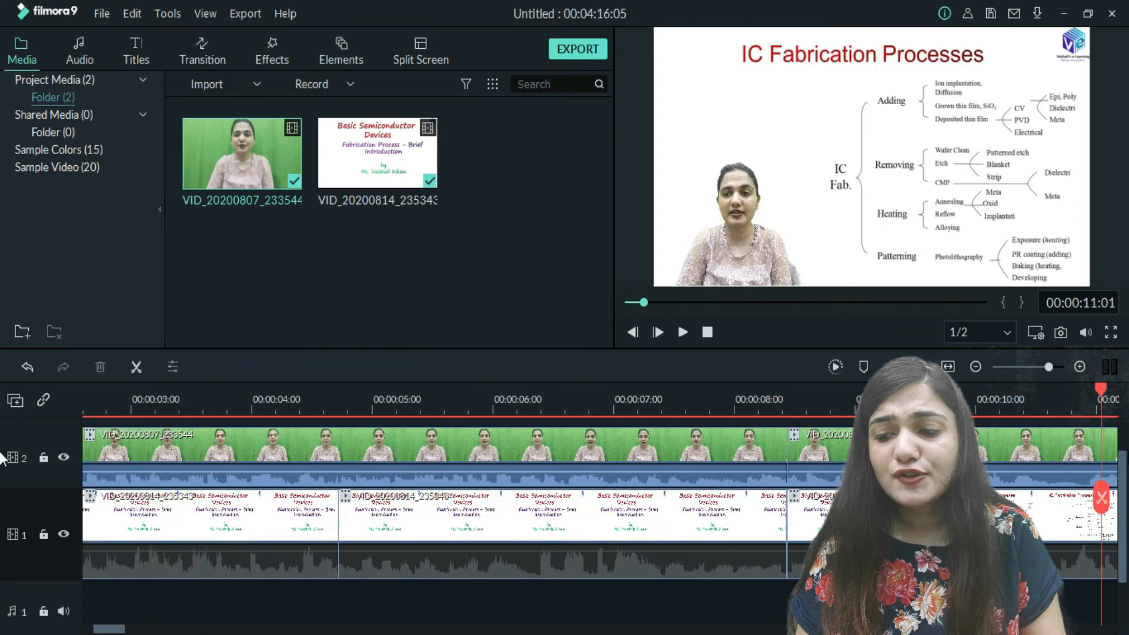
pyautogui.moveTo(1126, 451); pyautogui.dragTo(1032, 468)
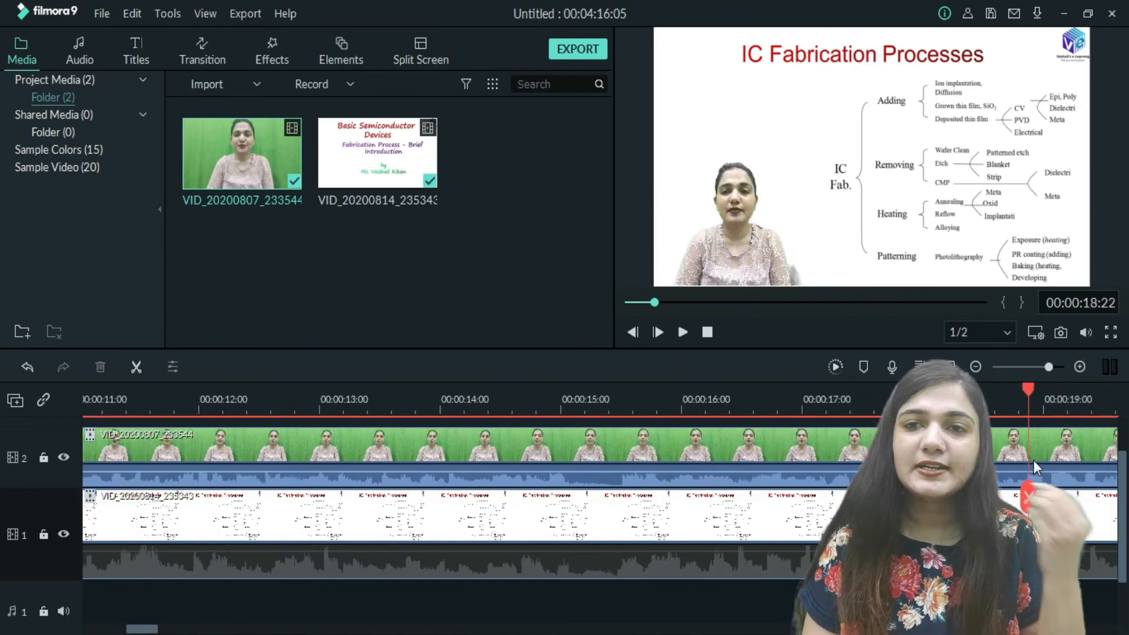